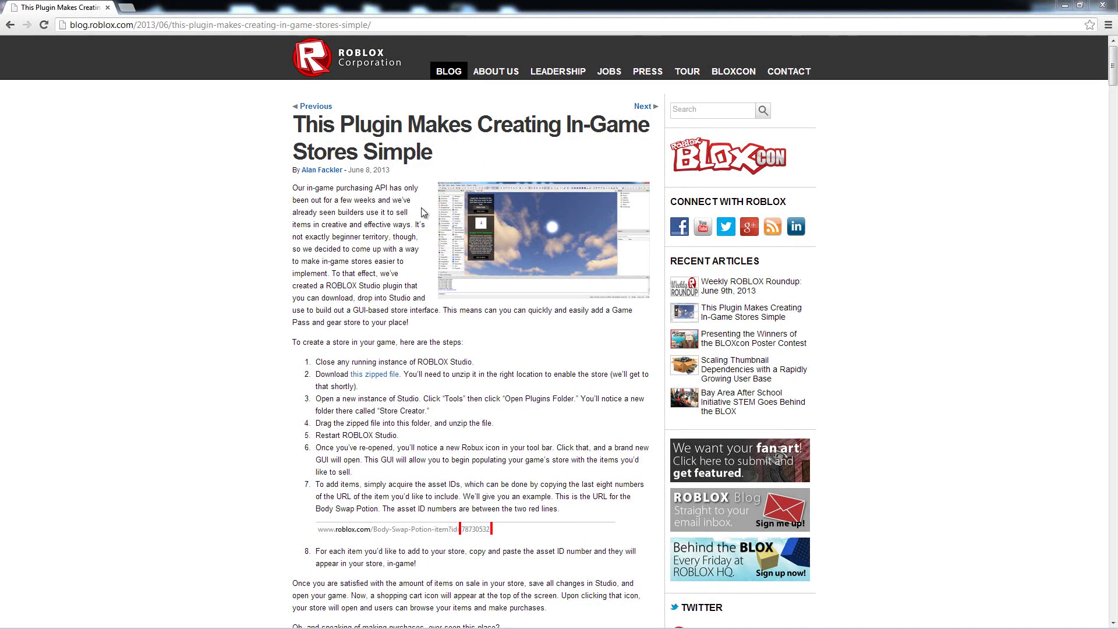
# Download the zipped store plugin linked in the article and copy the StoreCreator folder from the archive
pyautogui.click(374, 375)
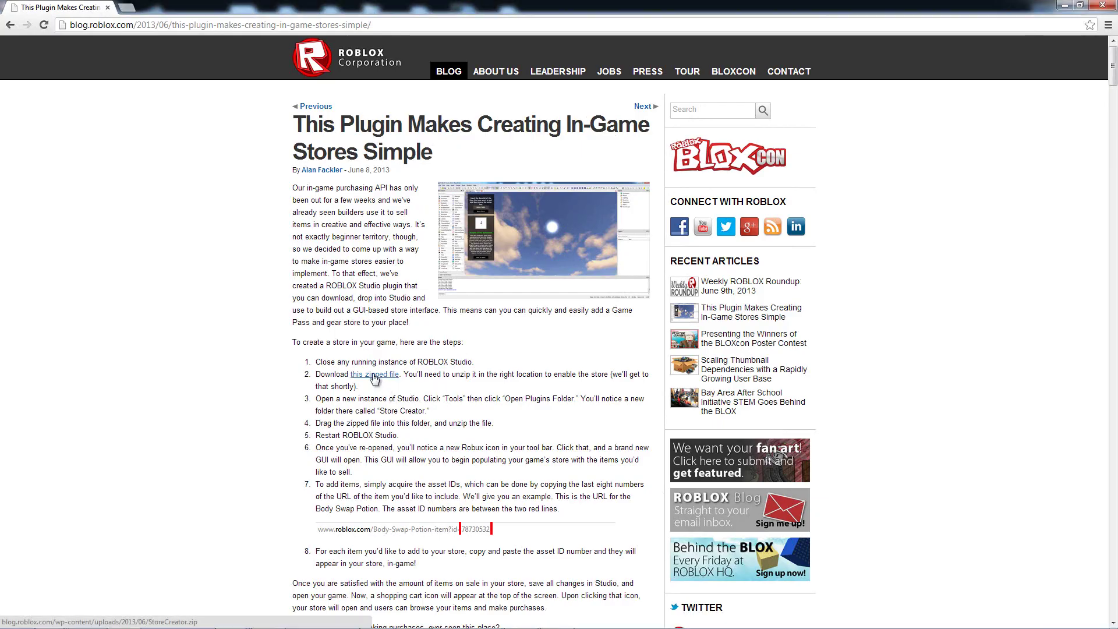
pyautogui.click(697, 114)
pyautogui.rightClick(697, 115)
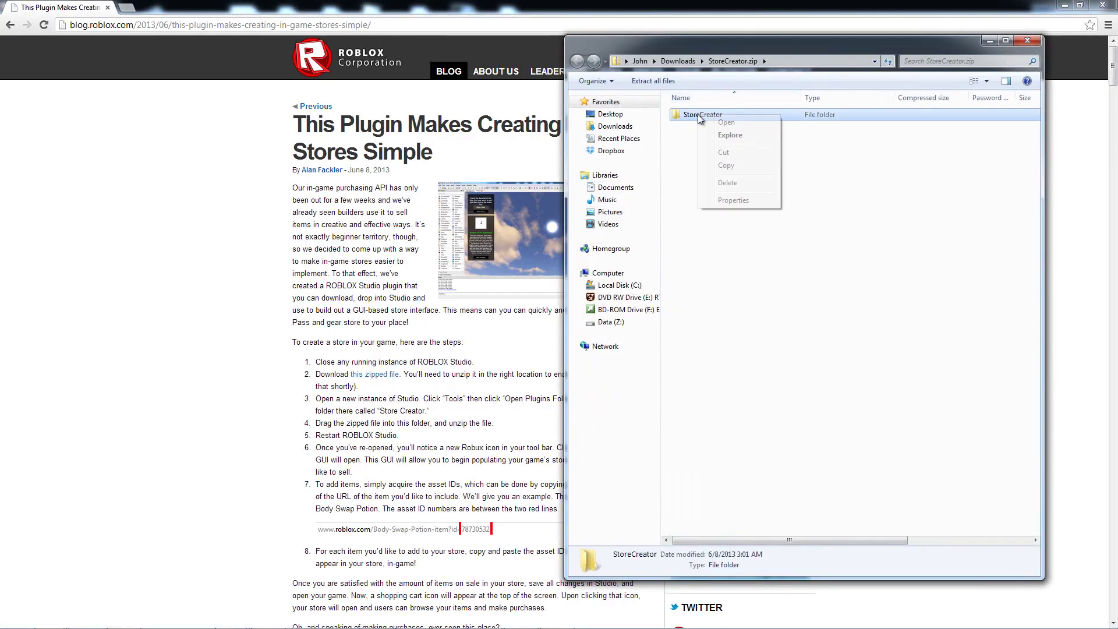
pyautogui.click(726, 162)
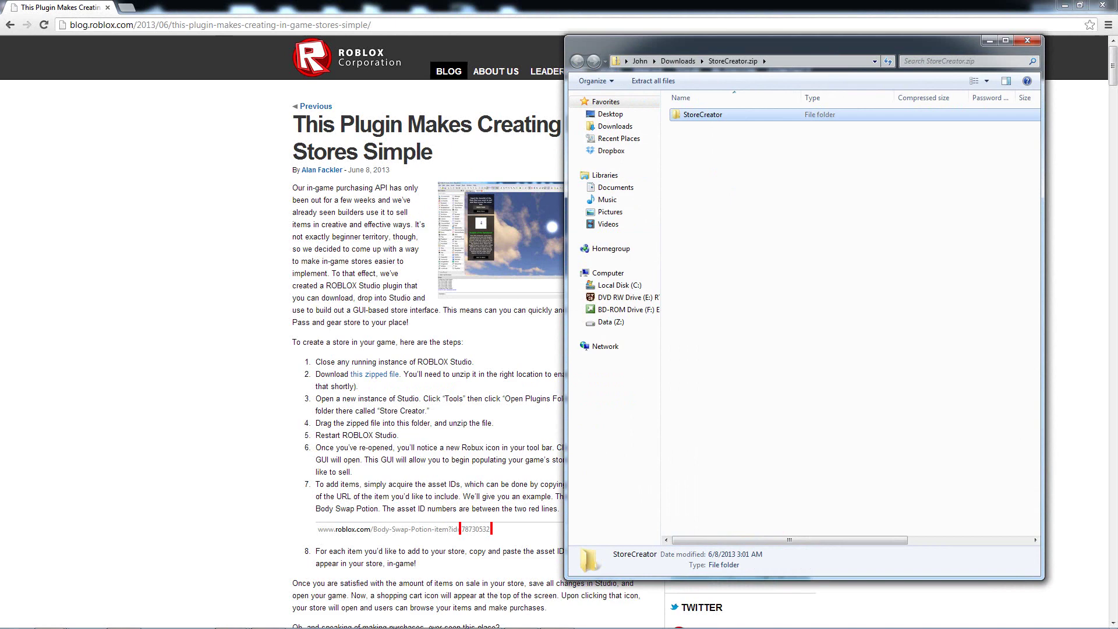
# Switch to ROBLOX Studio, open its plugins folder, and paste the StoreCreator folder there
pyautogui.click(448, 618)
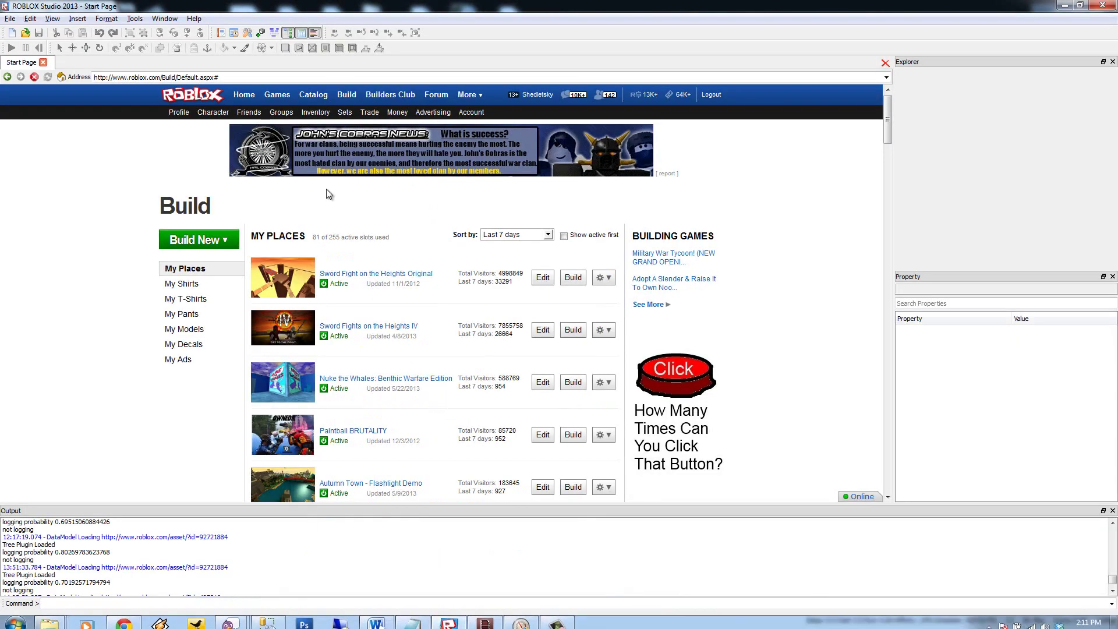
pyautogui.click(135, 19)
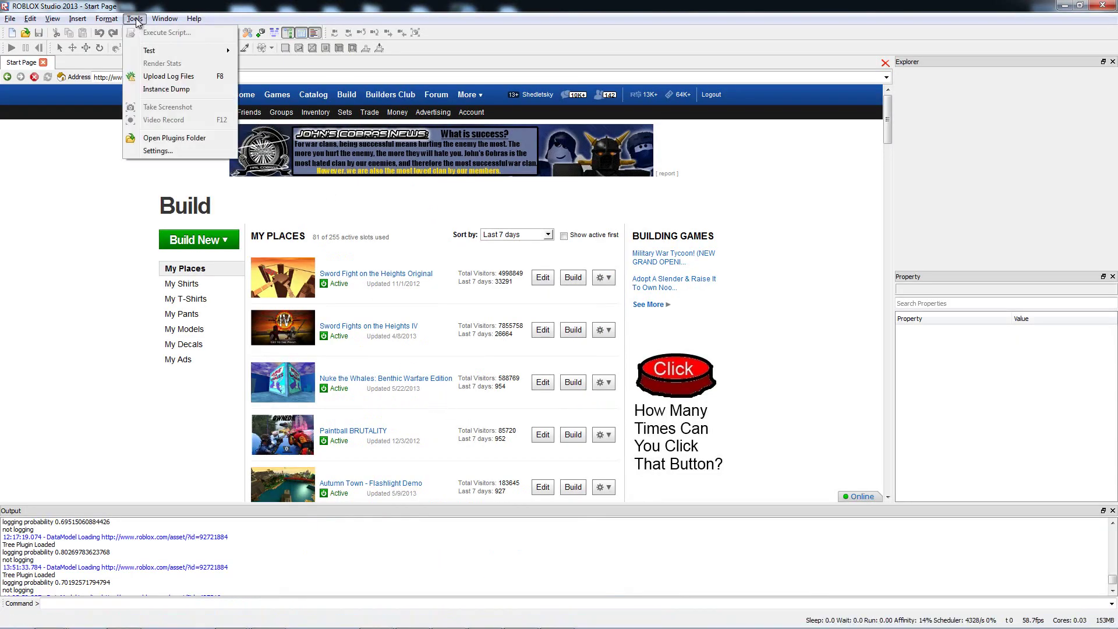
pyautogui.click(154, 139)
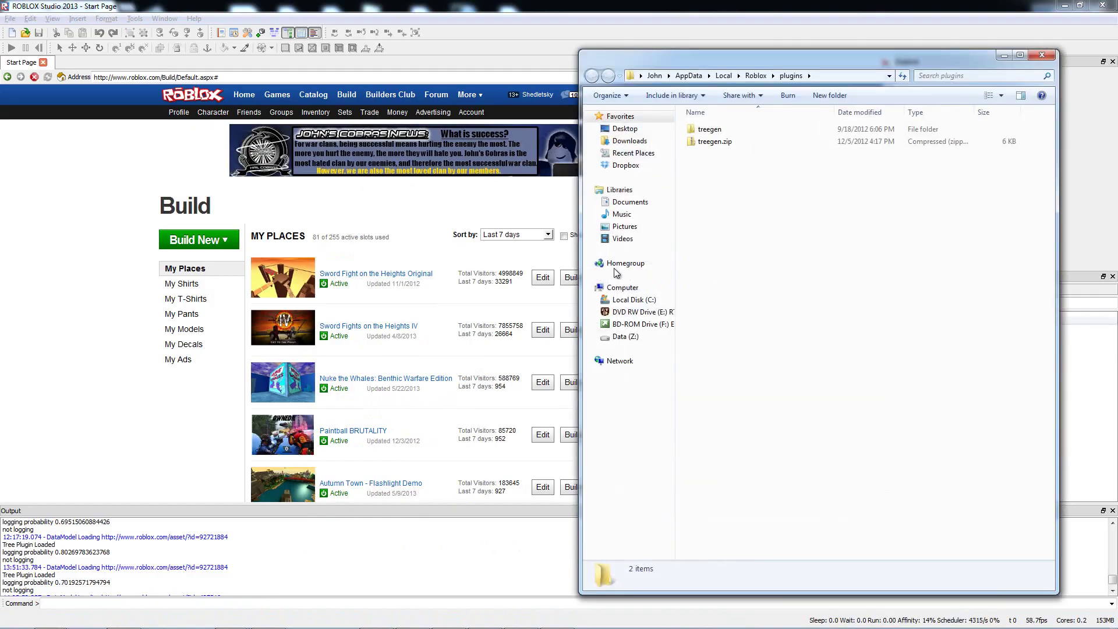
pyautogui.rightClick(743, 272)
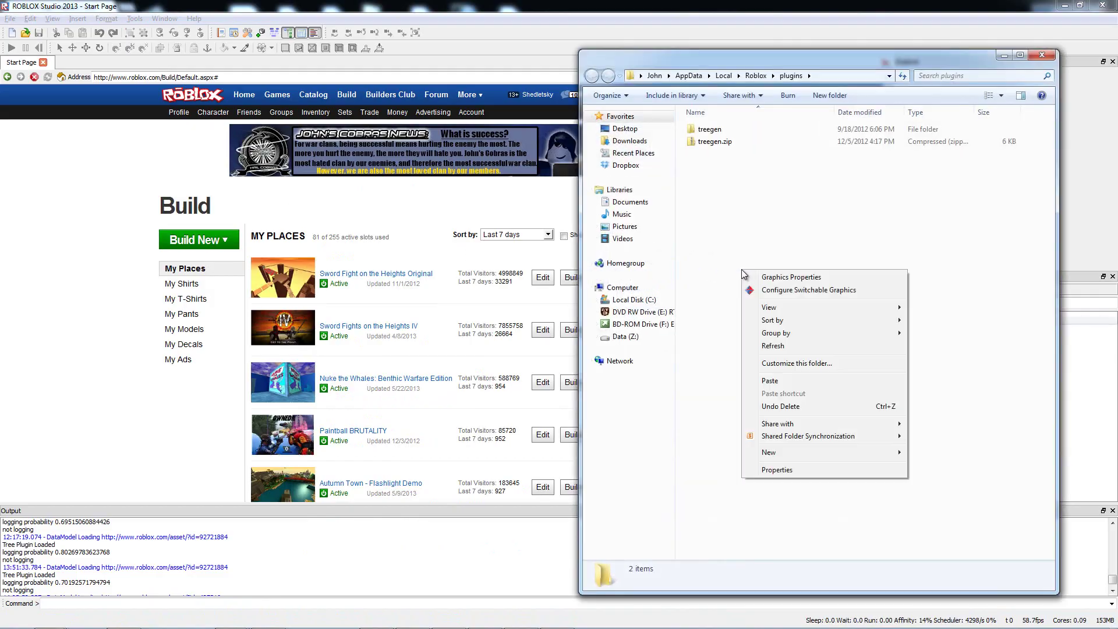
pyautogui.click(781, 380)
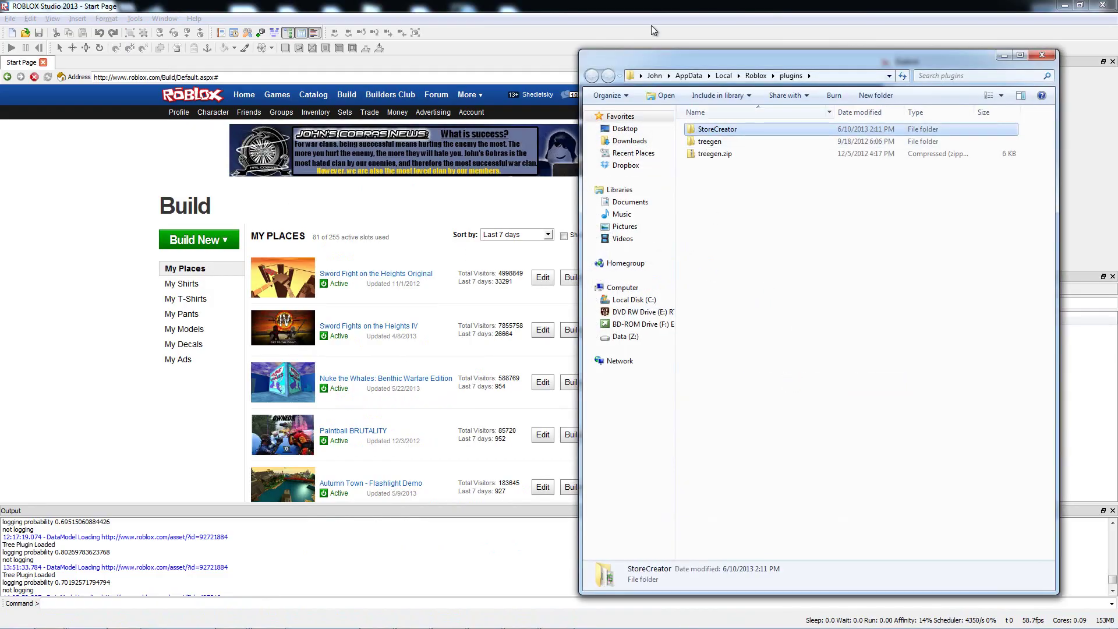
pyautogui.click(634, 5)
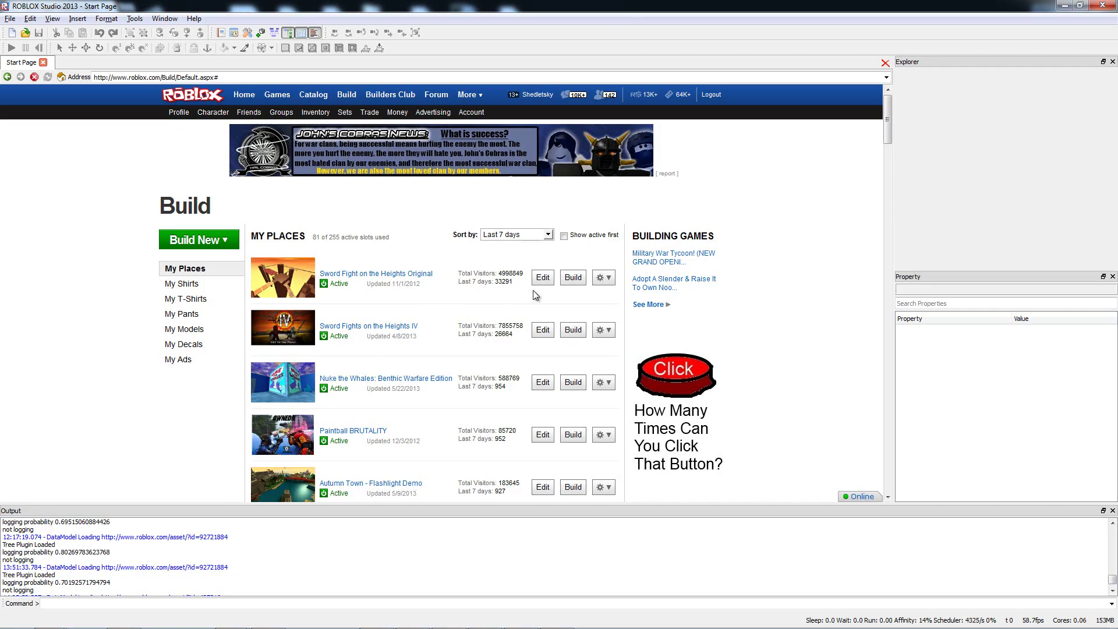
# Open Sword Fight on the Heights Original for editing and display the store creator plugin's asset ID panel
pyautogui.click(543, 279)
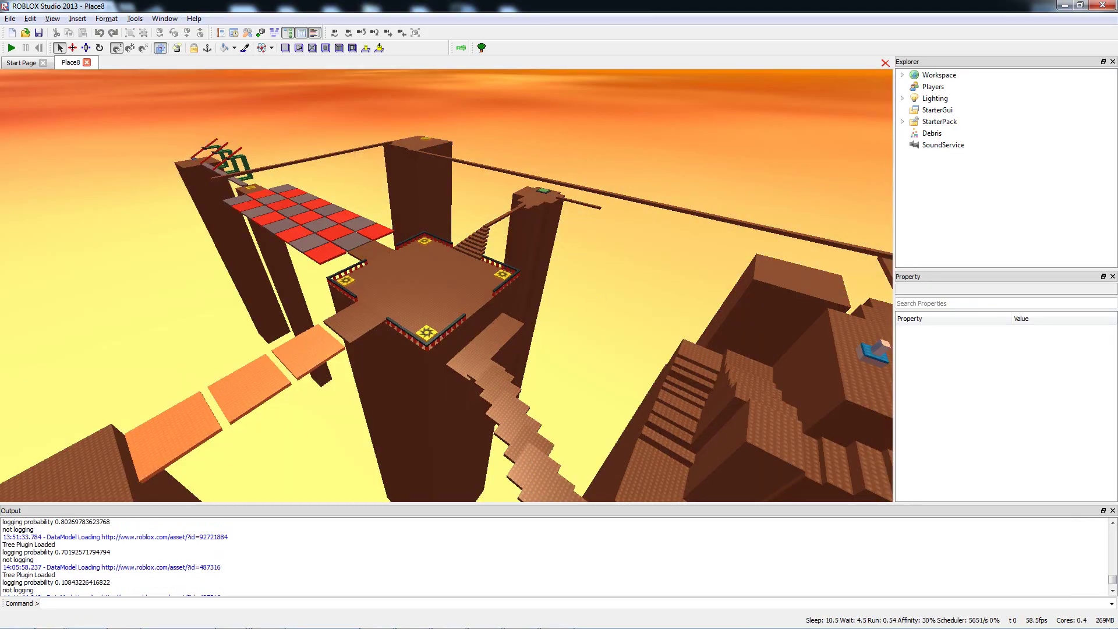
pyautogui.moveTo(593, 287); pyautogui.dragTo(464, 163, button='right')
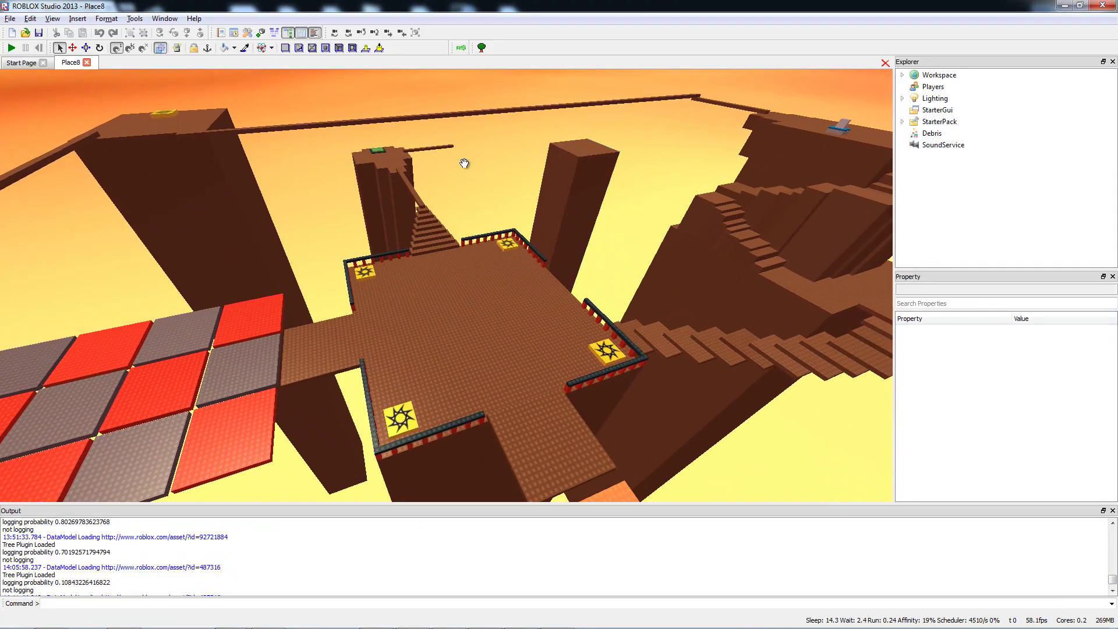
pyautogui.click(460, 48)
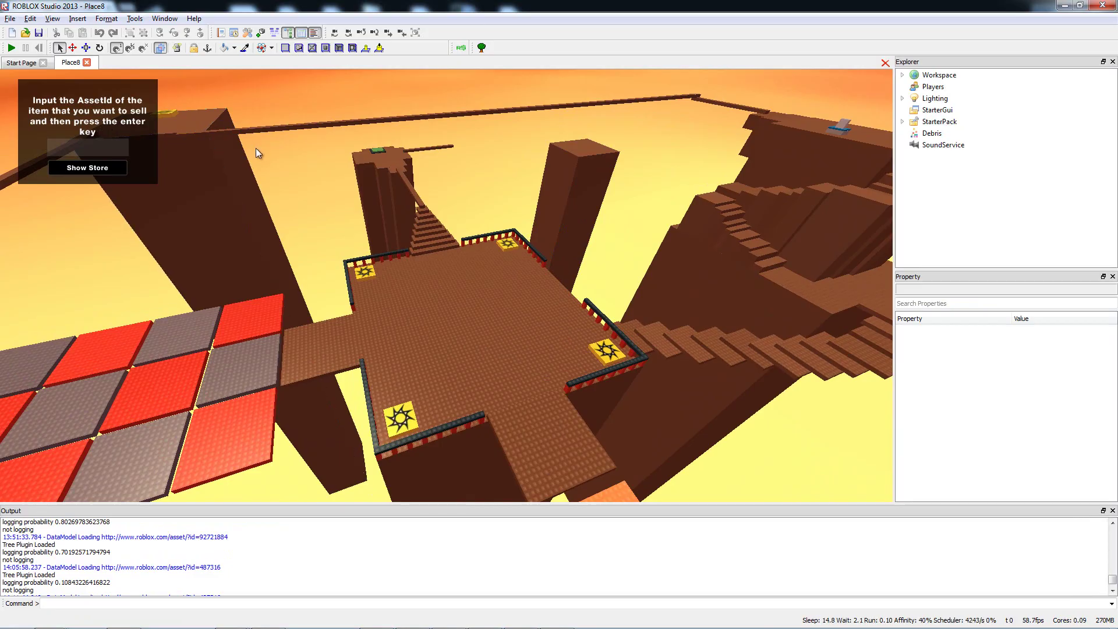
pyautogui.moveTo(256, 150); pyautogui.dragTo(160, 110, button='right')
# Open the Sword Fight on the Heights Ring of Fire T-Shirt page and copy the asset ID from its address
pyautogui.click(22, 63)
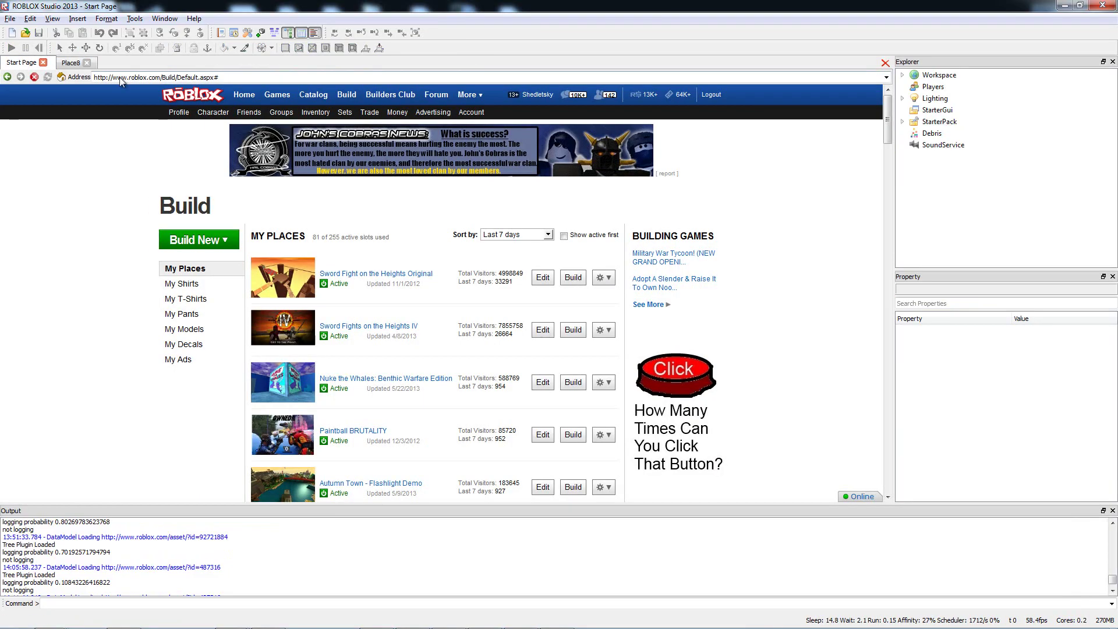
pyautogui.click(185, 298)
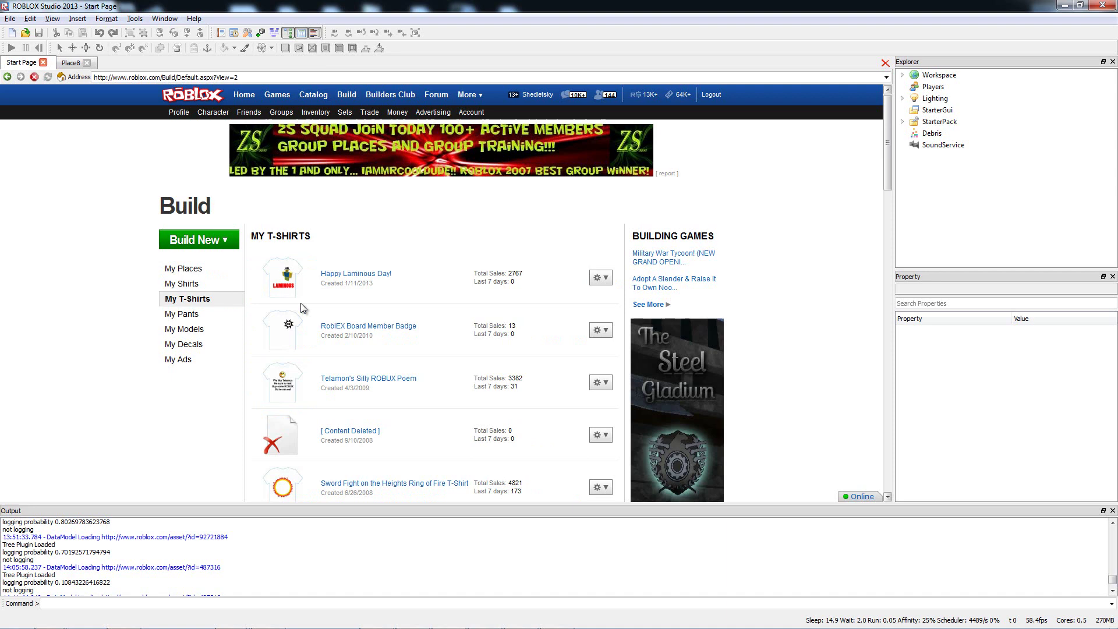
pyautogui.scroll(-3, 317, 321)
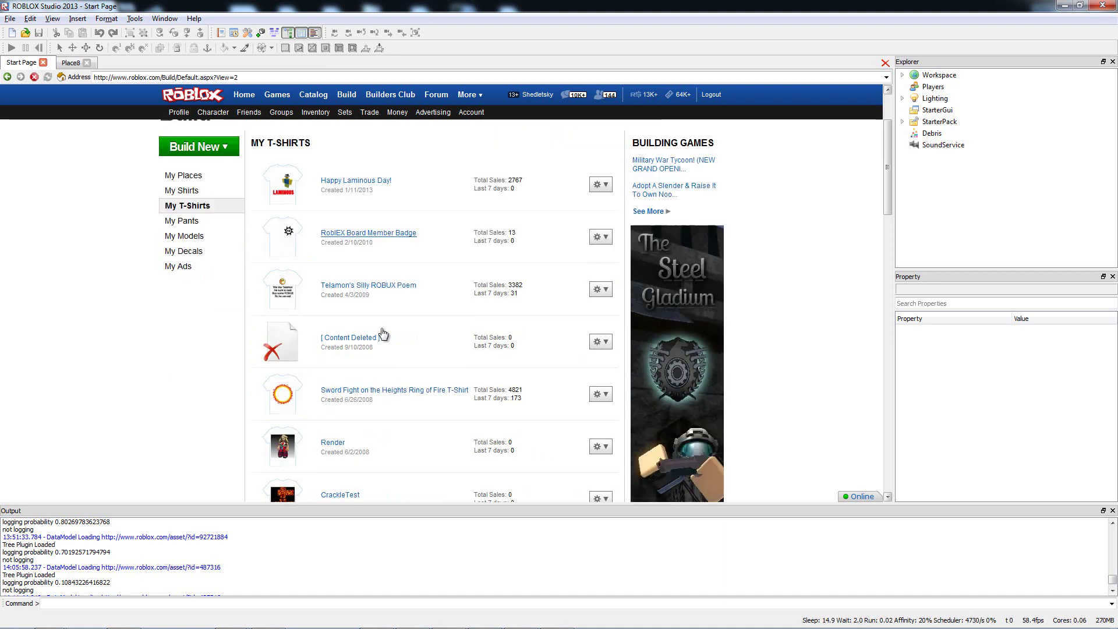
pyautogui.click(381, 391)
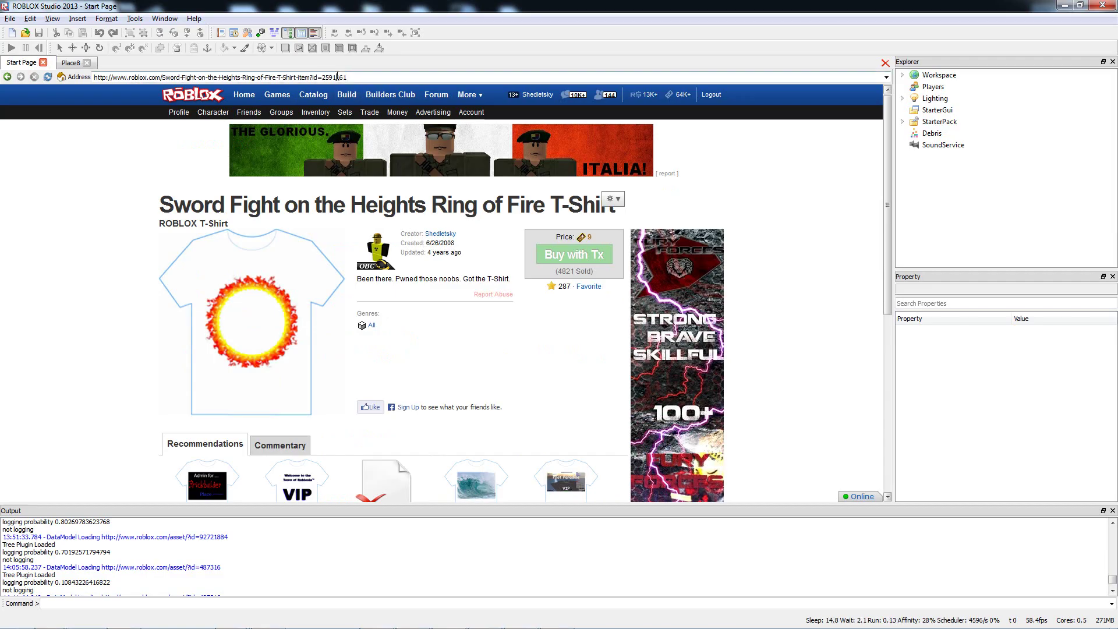
pyautogui.doubleClick(337, 77)
pyautogui.rightClick(334, 76)
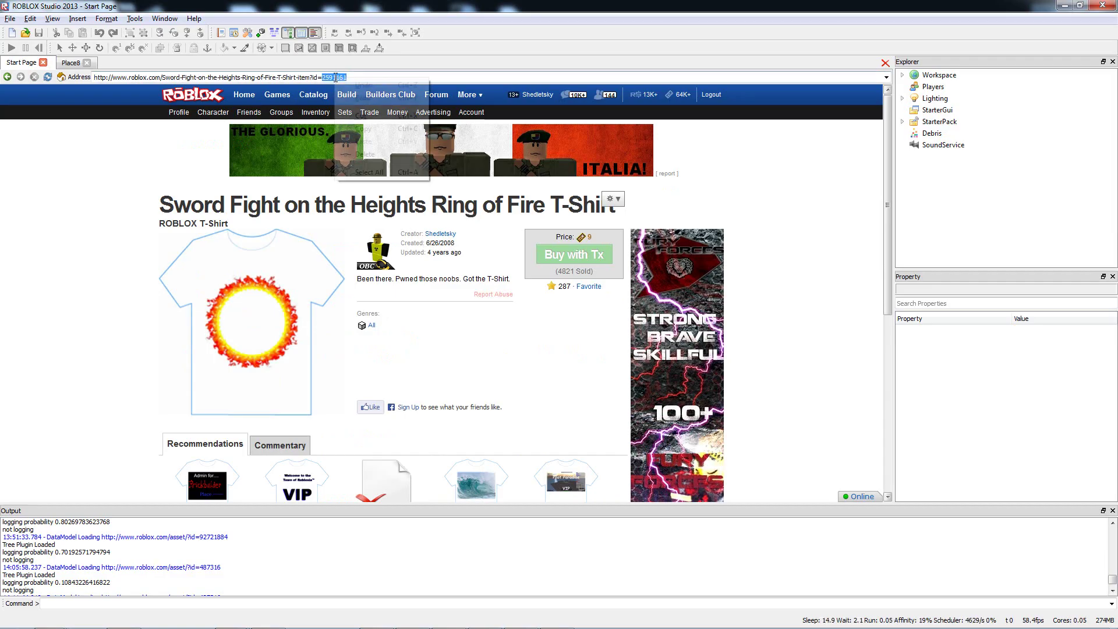
pyautogui.click(374, 128)
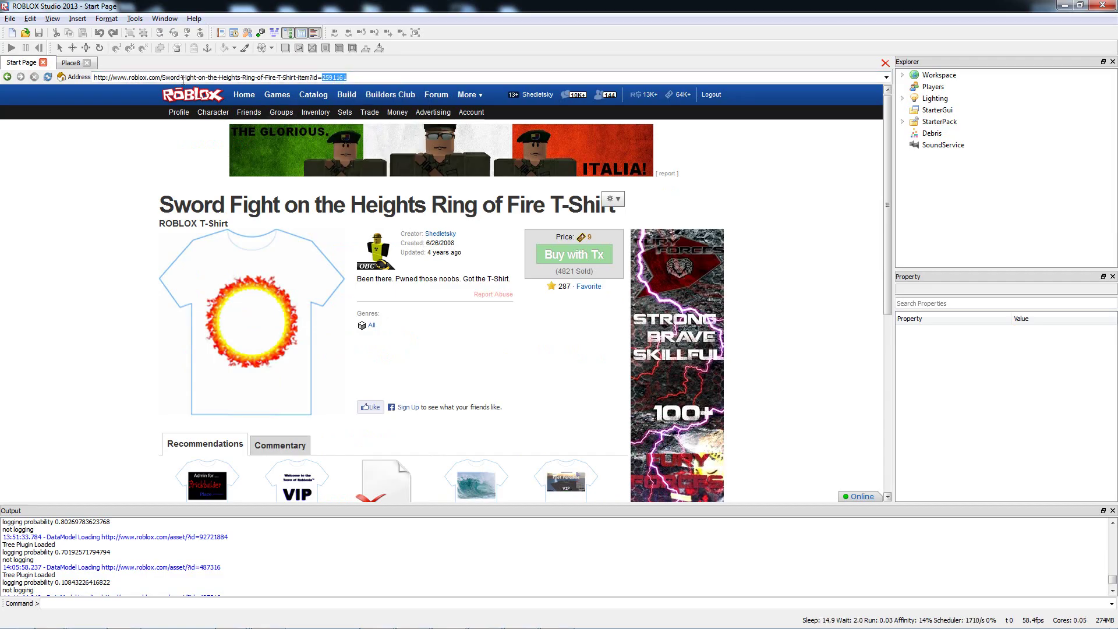
# Look up asset ID 2591161 in the place's store creator panel and add the T-shirt to the store
pyautogui.click(75, 64)
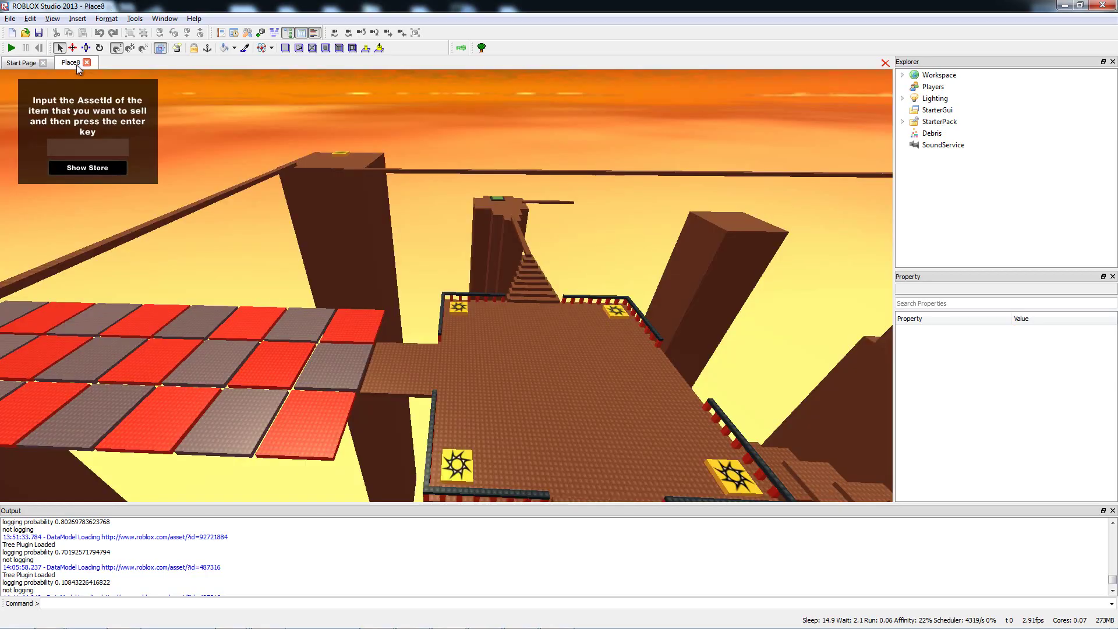
pyautogui.click(91, 146)
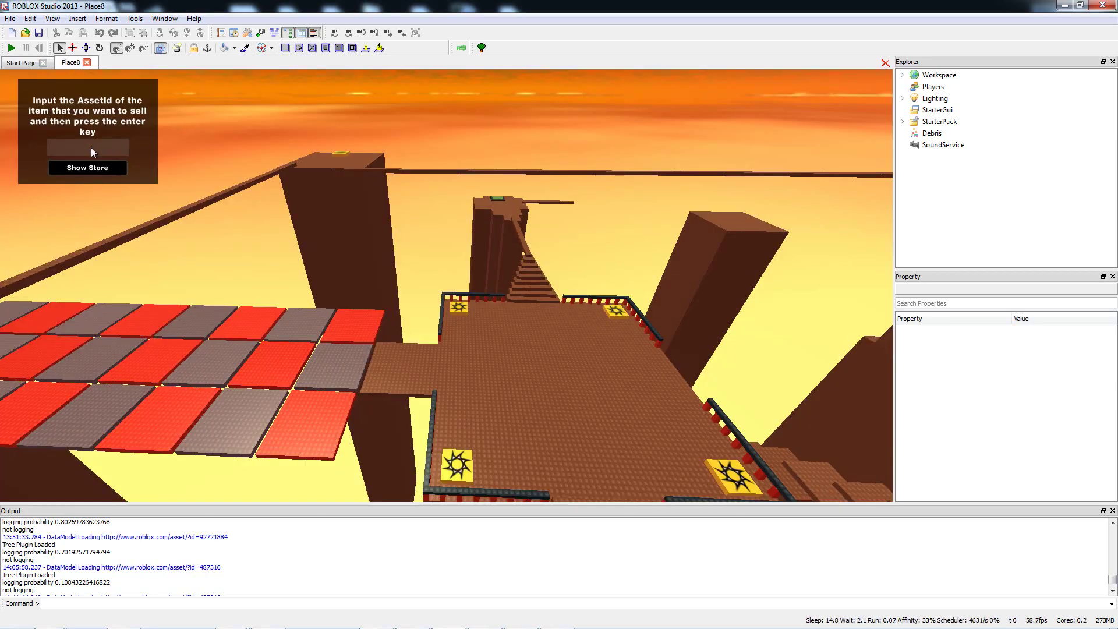
pyautogui.click(89, 169)
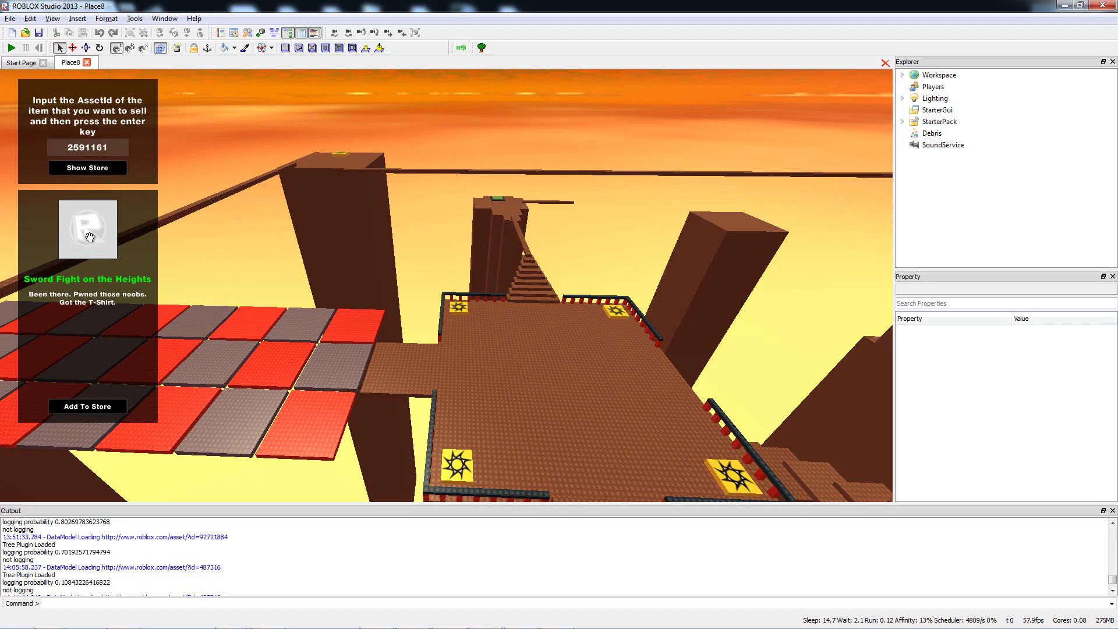
pyautogui.click(99, 408)
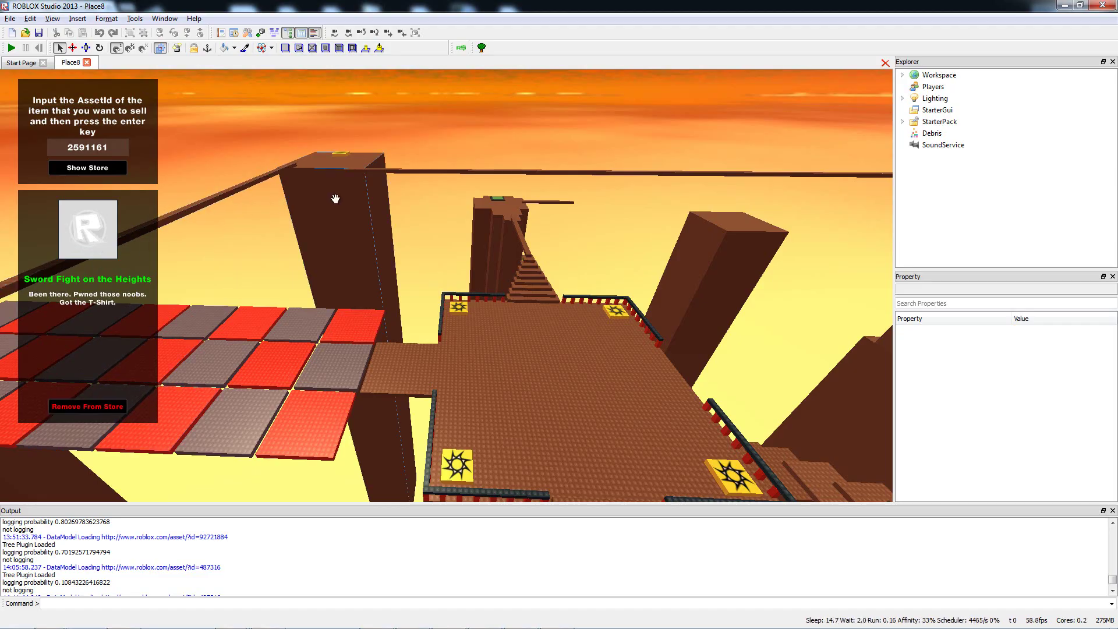
# Hide the store creator panel and play-test the place, walking the character around the central platform
pyautogui.click(461, 49)
pyautogui.moveTo(489, 157); pyautogui.dragTo(495, 160, button='right')
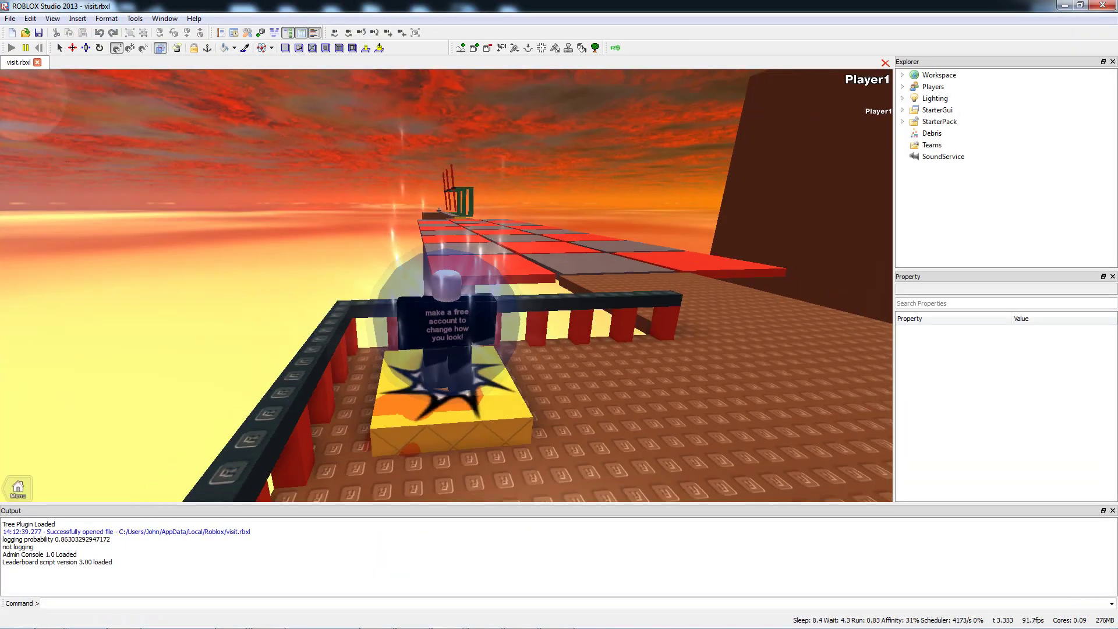
pyautogui.press('w')
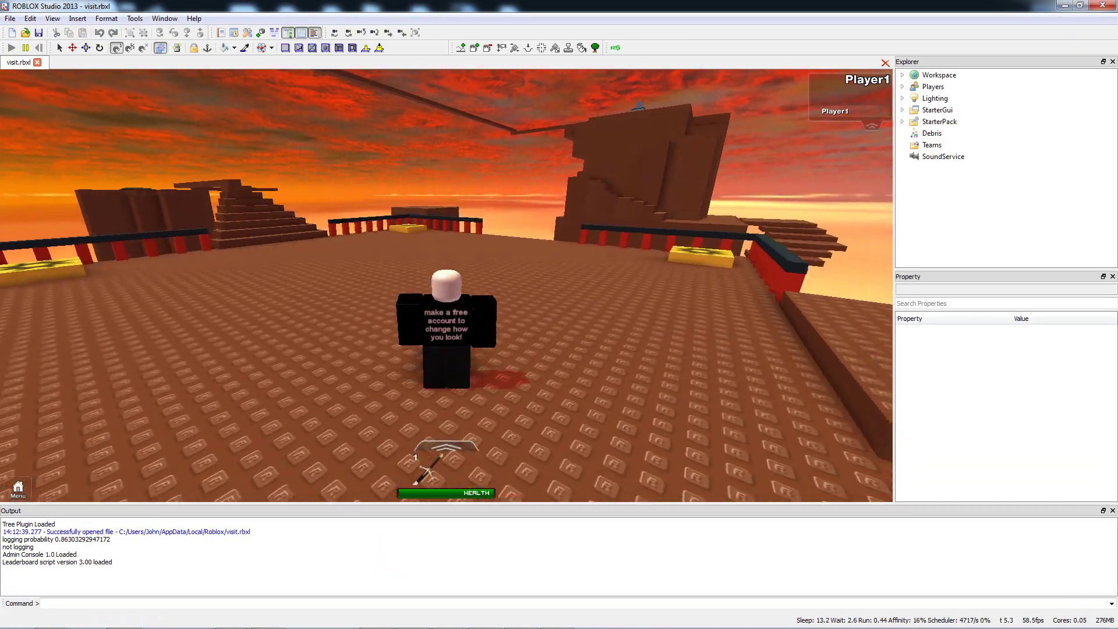
pyautogui.moveTo(350, 215); pyautogui.dragTo(518, 198, button='right')
pyautogui.press('d')
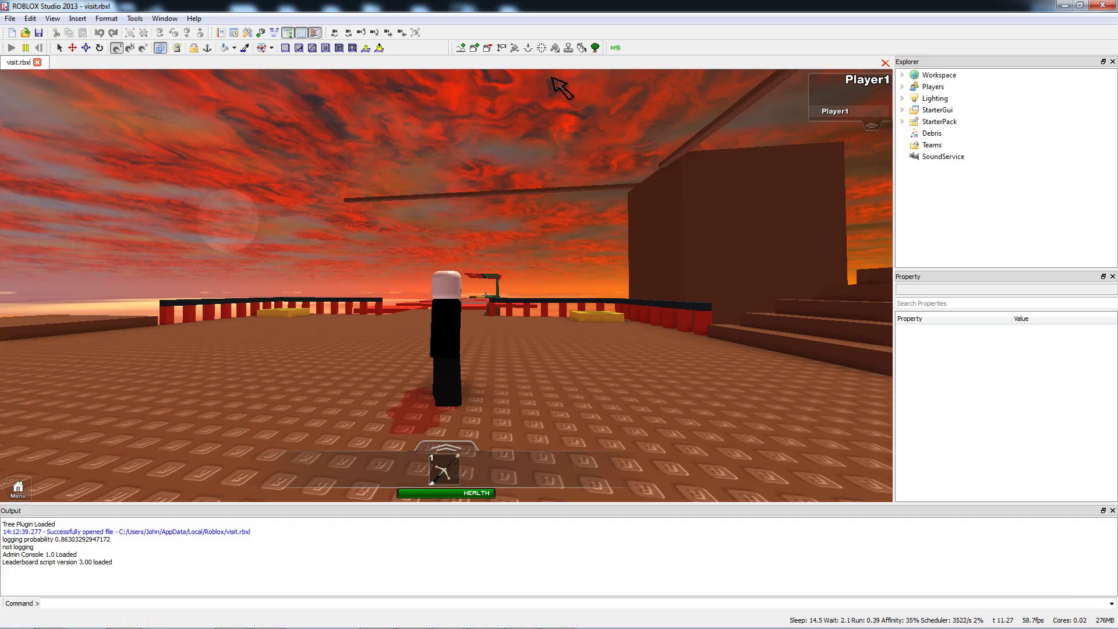
pyautogui.moveTo(599, 92); pyautogui.dragTo(482, 100, button='right')
pyautogui.press('d')
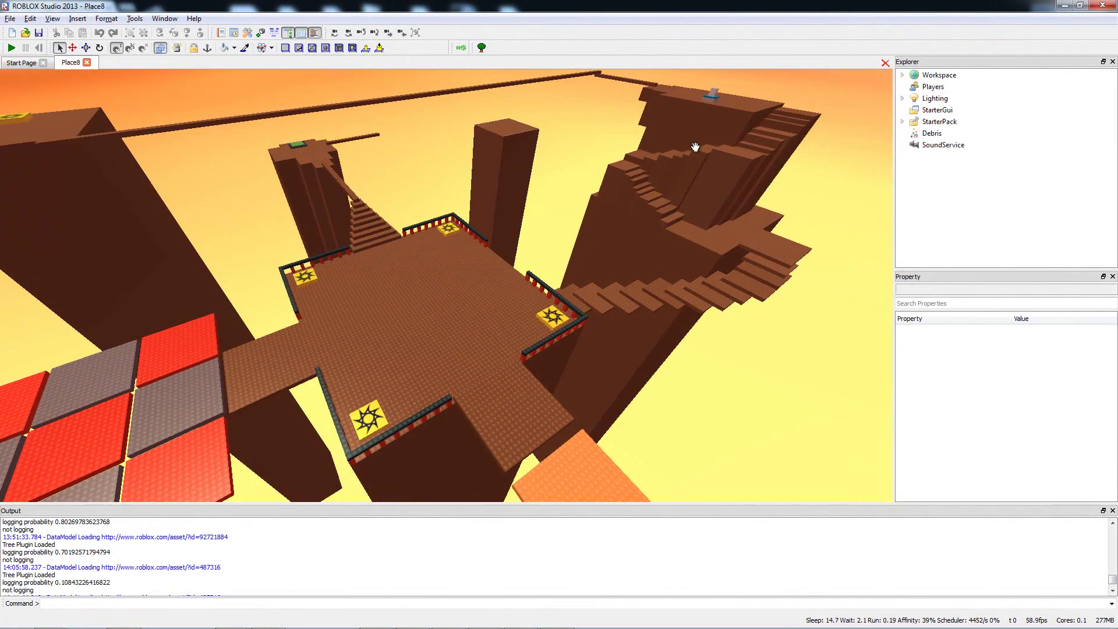
# Reopen the store creator panel, show the store with its T-shirt listing, and hide the store again
pyautogui.click(462, 50)
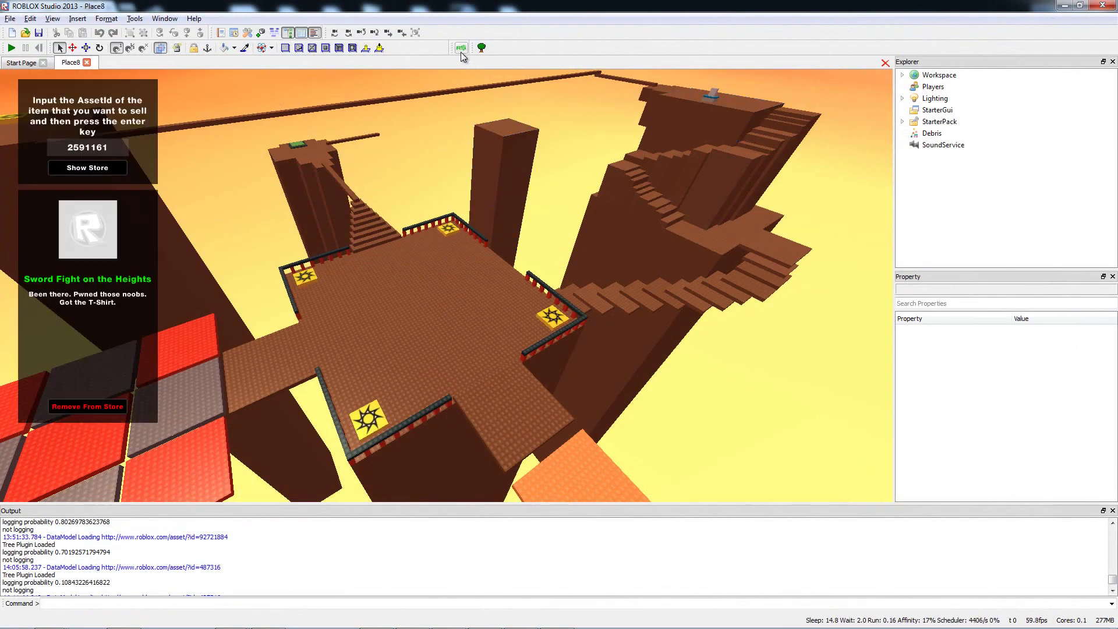
pyautogui.click(81, 170)
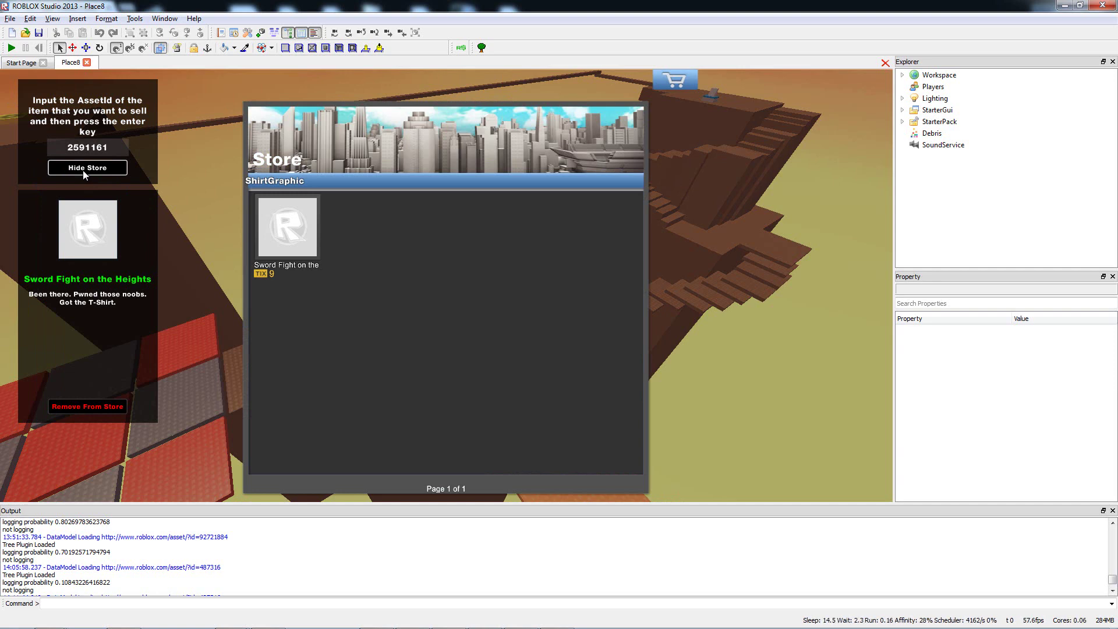
pyautogui.click(82, 169)
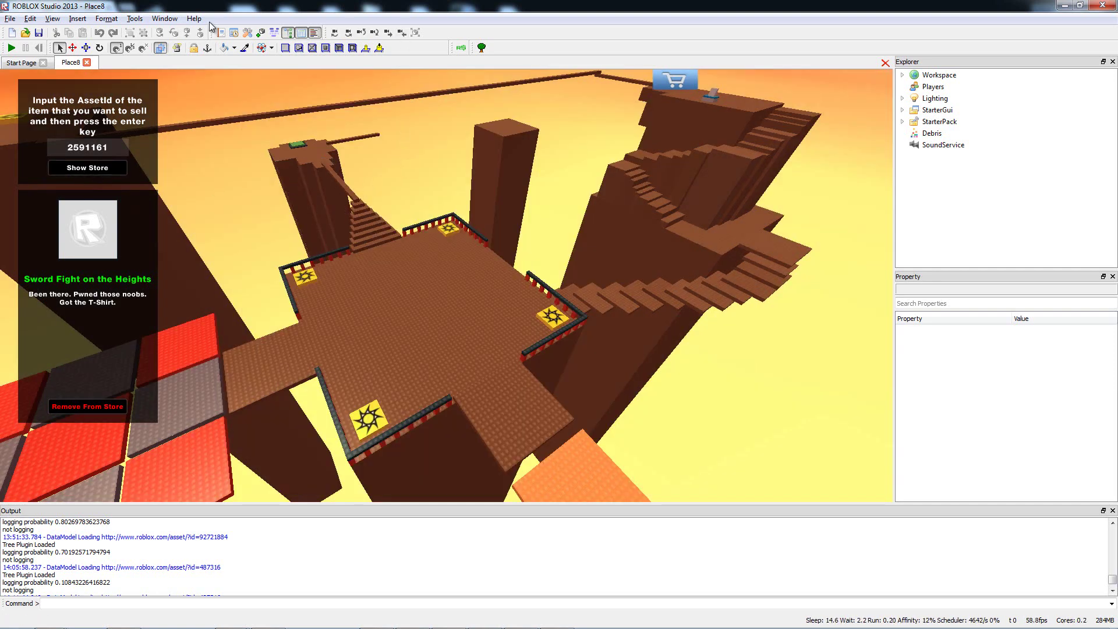
# Save the place in the Downloads folder as Test Store in the Roblox Places (*.rbxl) format
pyautogui.click(10, 18)
pyautogui.click(26, 102)
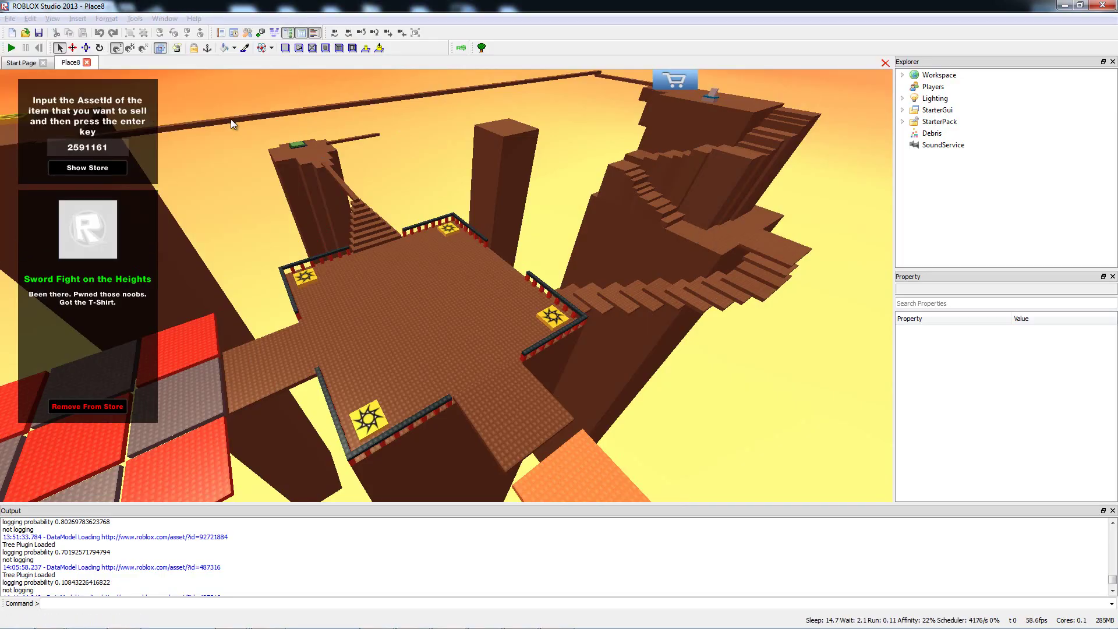
pyautogui.write('Test Store')
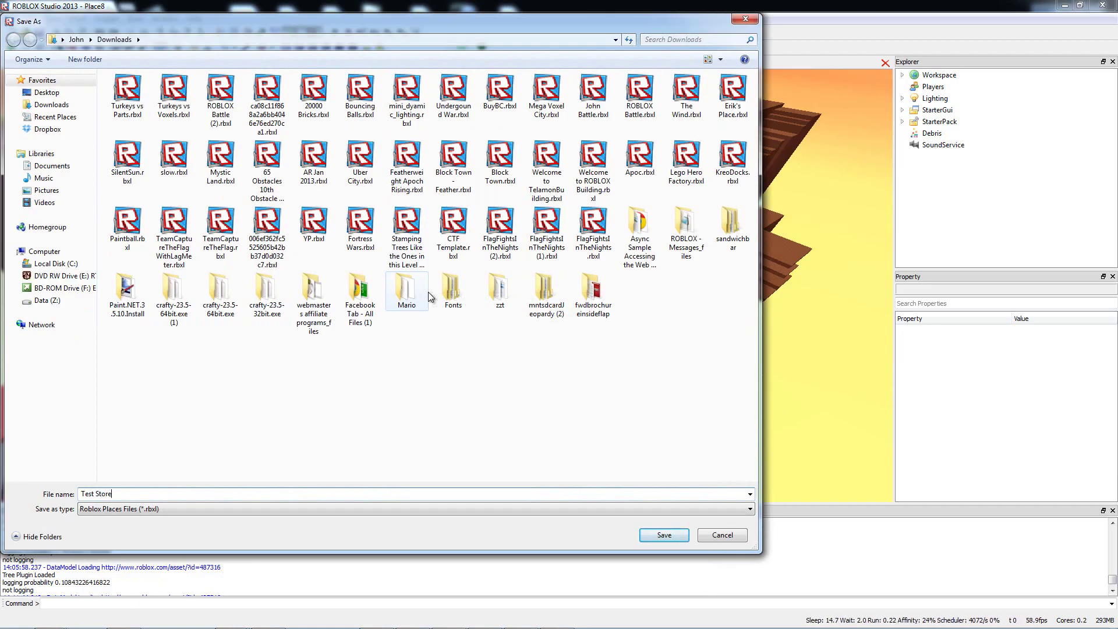
pyautogui.press('Return')
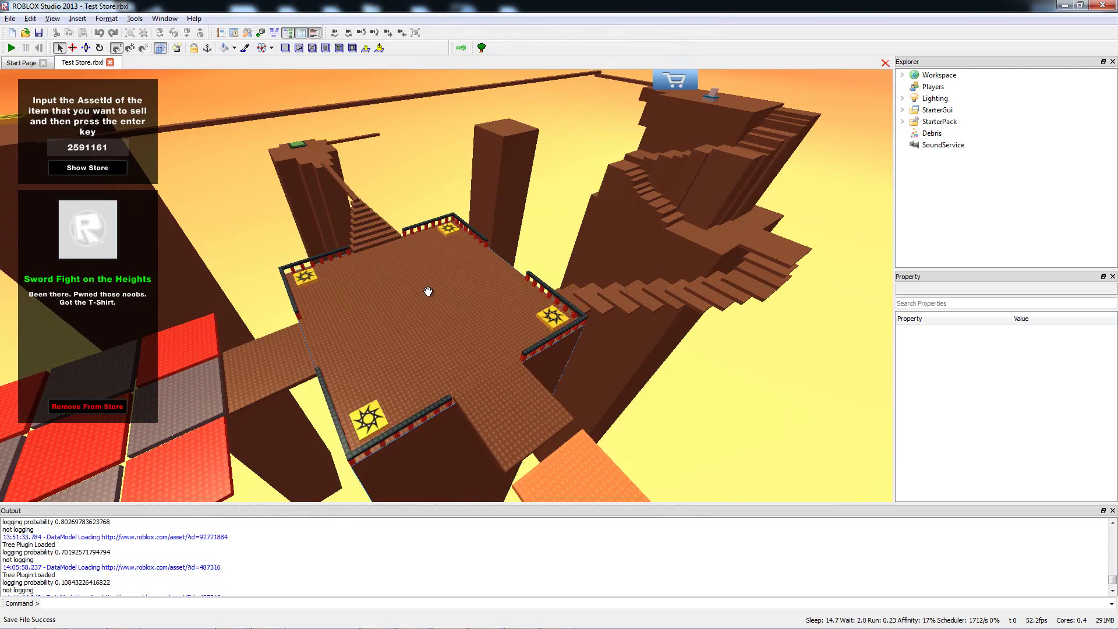
# Start a Play Solo test of the saved place and look around the character's spawn point
pyautogui.click(139, 19)
pyautogui.moveTo(175, 51)
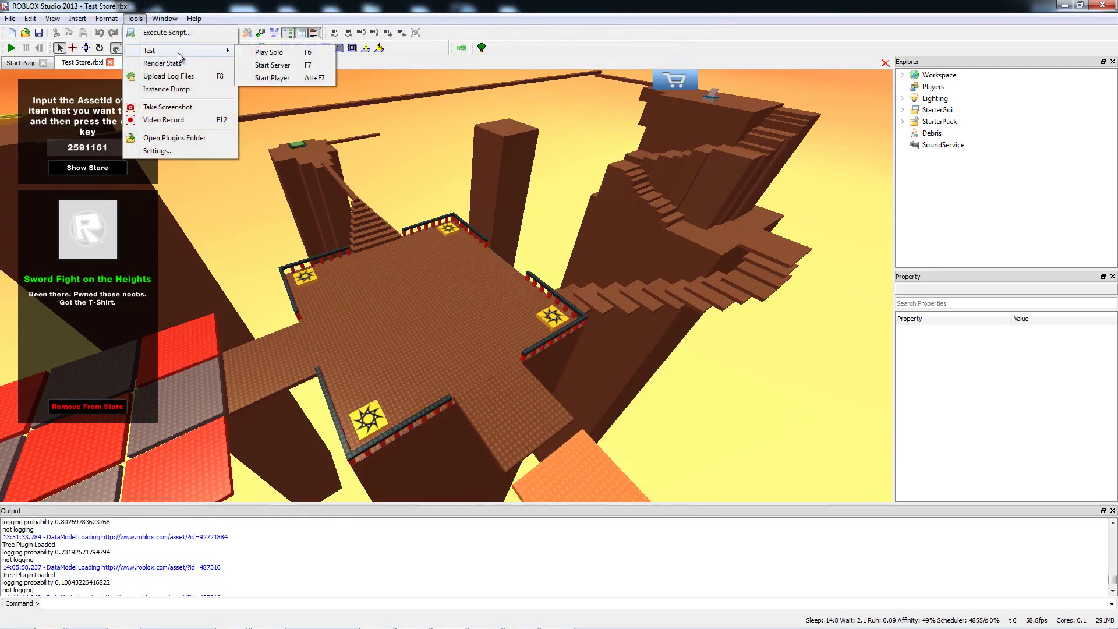
pyautogui.click(276, 54)
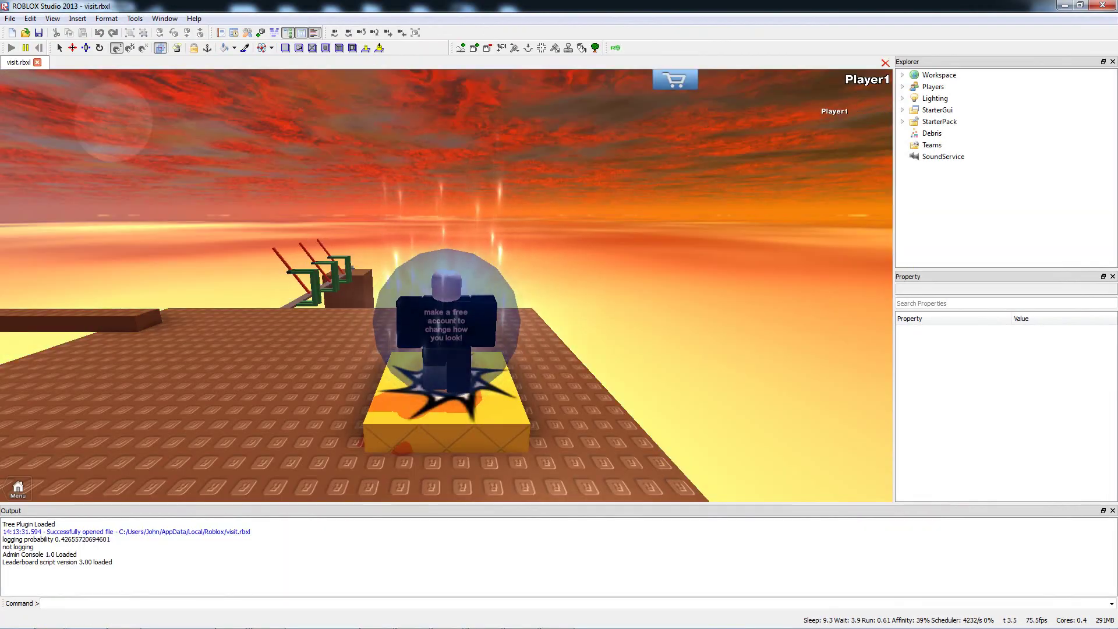
pyautogui.moveTo(471, 165); pyautogui.dragTo(349, 192, button='right')
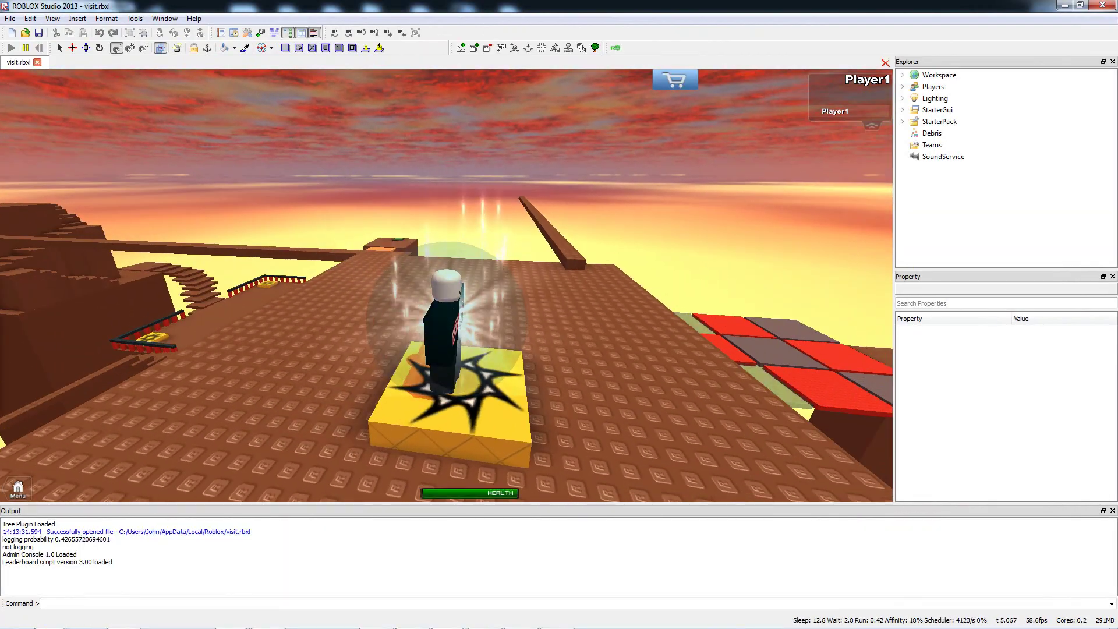
# Walk the character off the spawn point across the platform and open the in-game store
pyautogui.press('w')
pyautogui.press('d')
pyautogui.moveTo(540, 194); pyautogui.dragTo(600, 209, button='right')
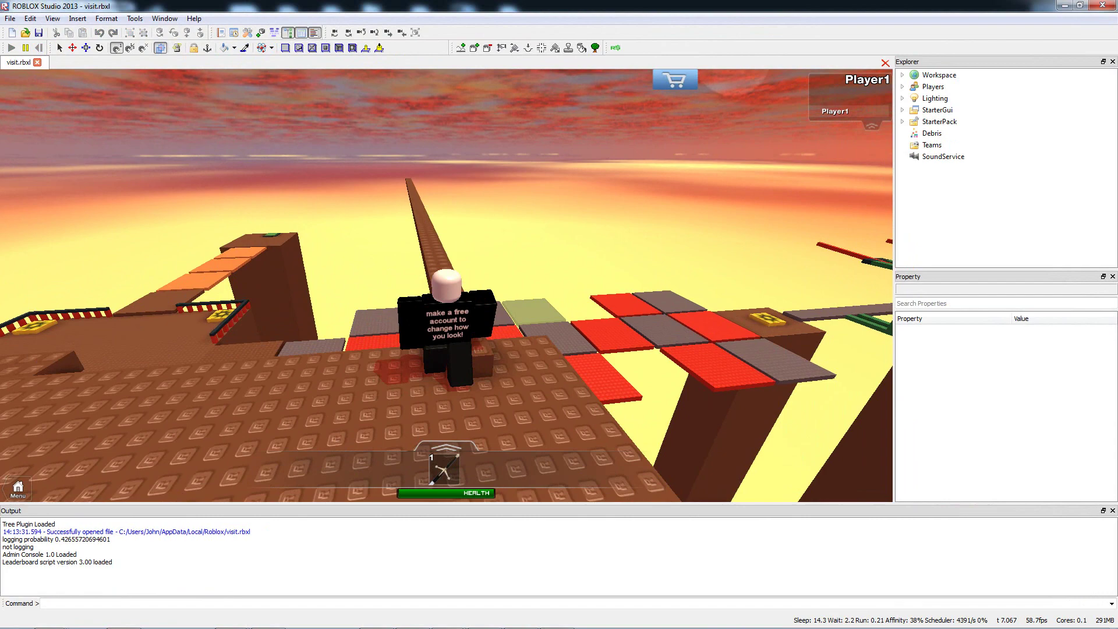
pyautogui.click(686, 86)
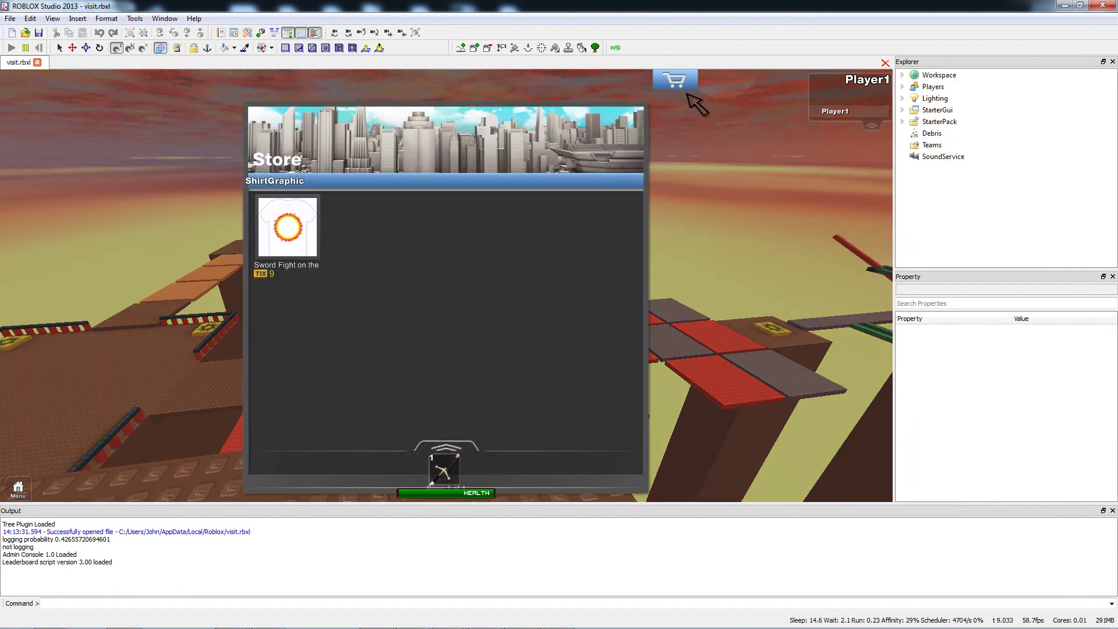
# Try to buy the Sword Fight on the Heights T-shirt from the in-game store, and close the store
pyautogui.moveTo(701, 241); pyautogui.dragTo(583, 262, button='right')
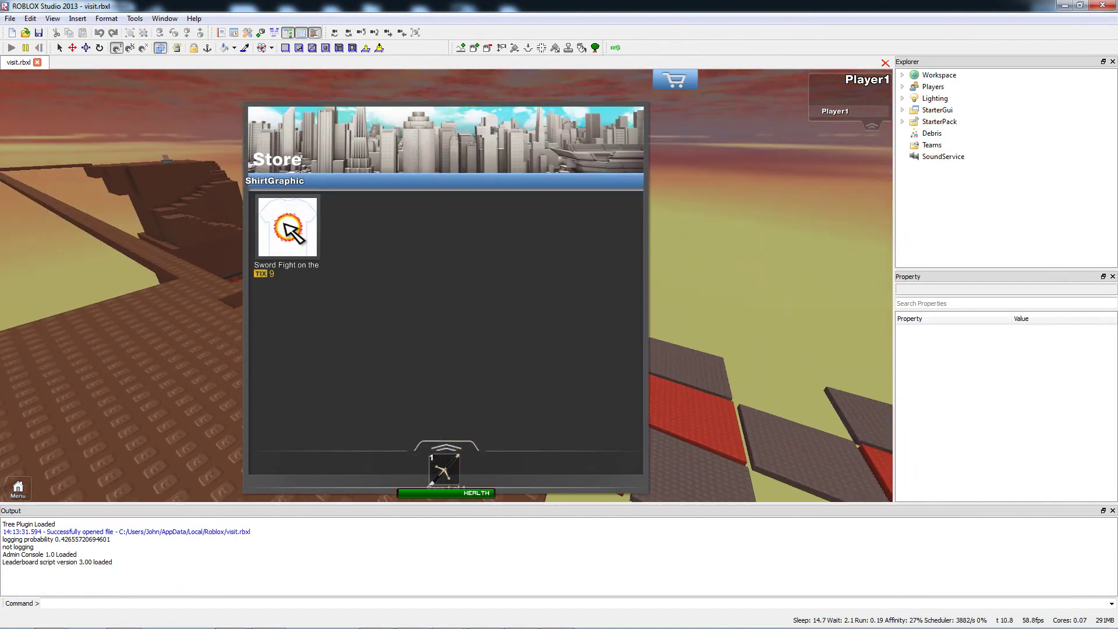
pyautogui.click(286, 224)
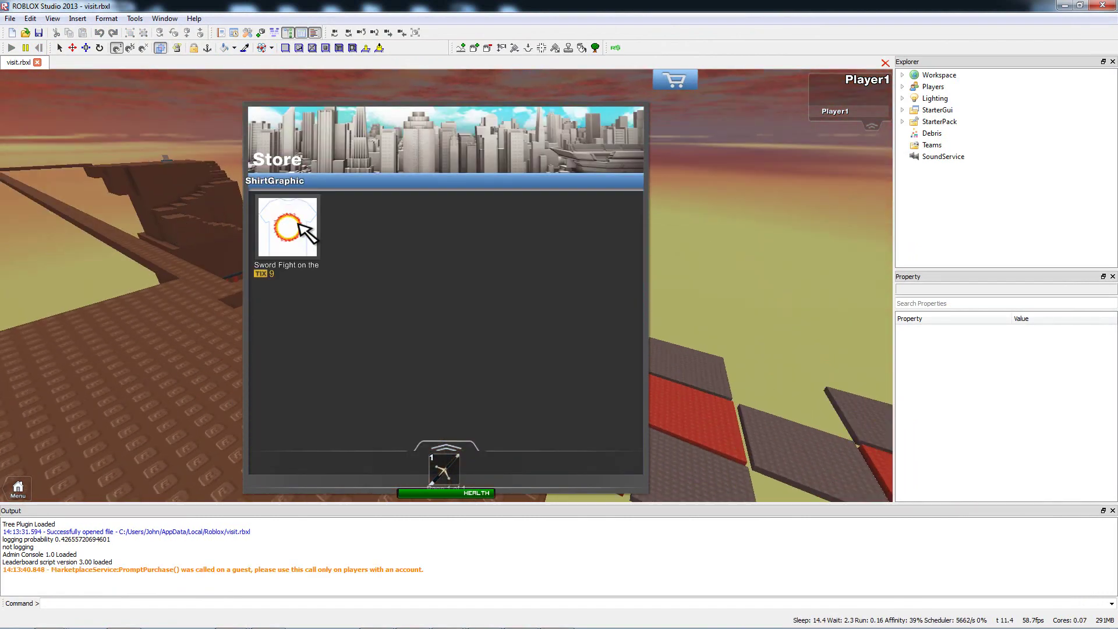
pyautogui.click(690, 82)
pyautogui.press('w')
pyautogui.moveTo(498, 251); pyautogui.dragTo(505, 156, button='right')
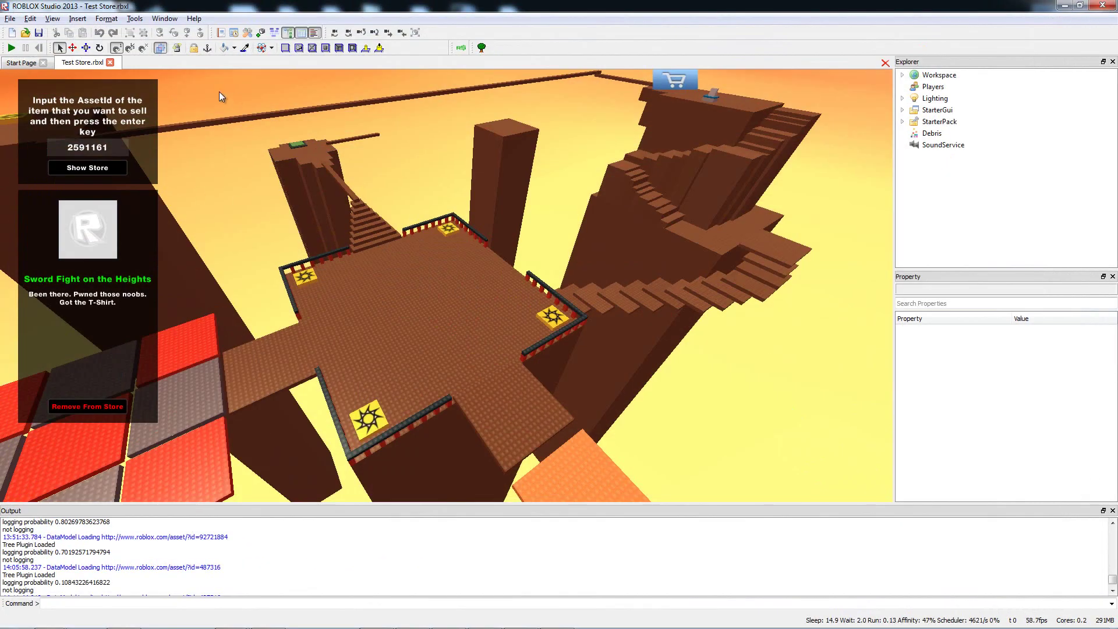
# Hide the store creator panel and start publishing the place to ROBLOX
pyautogui.click(464, 49)
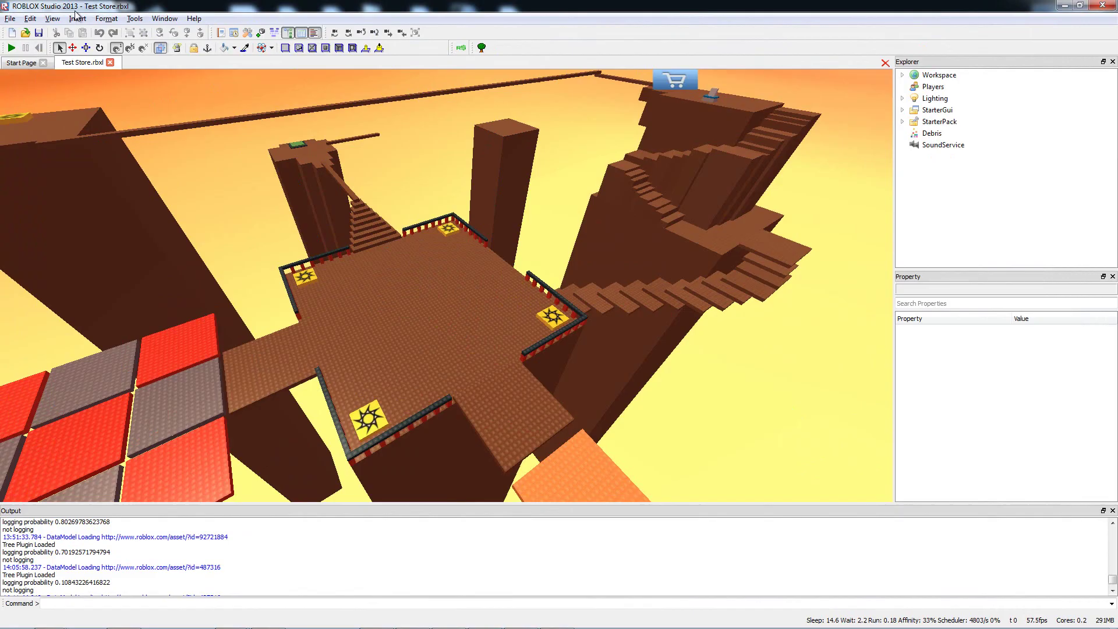
pyautogui.click(10, 19)
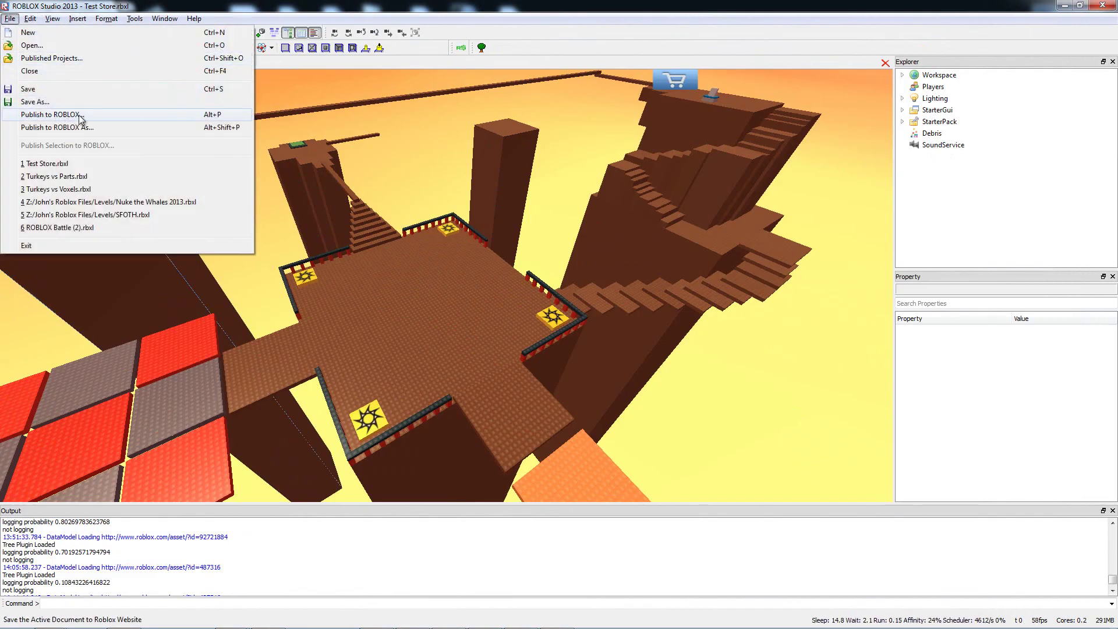
pyautogui.click(58, 117)
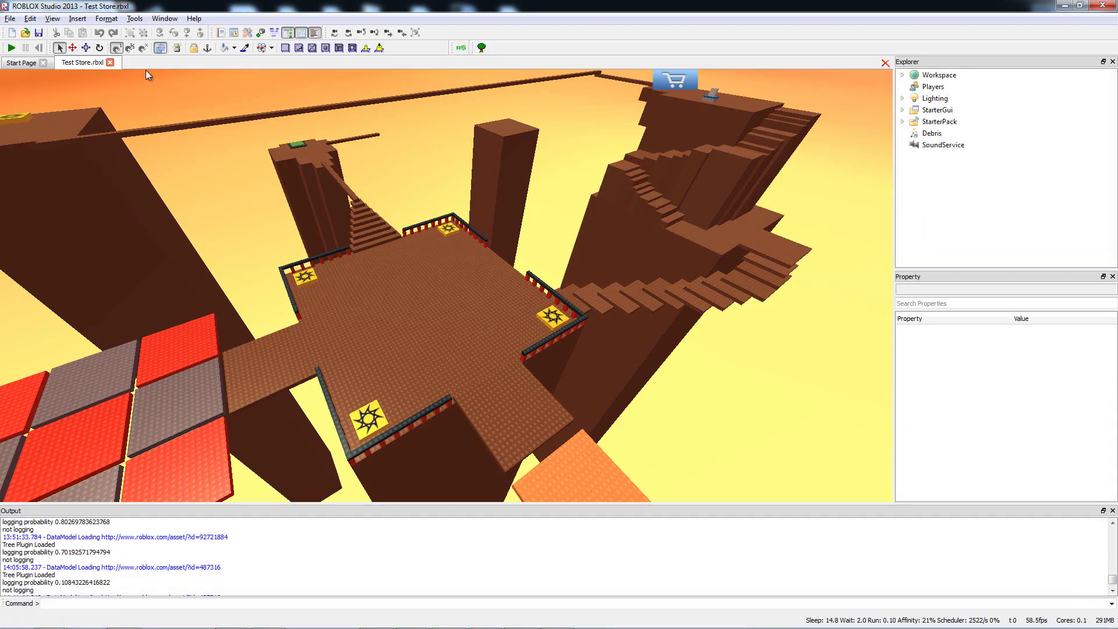
# Sort My Places on the Build page by Last 7 days and open the Sword Fight on the Heights Original page
pyautogui.click(24, 63)
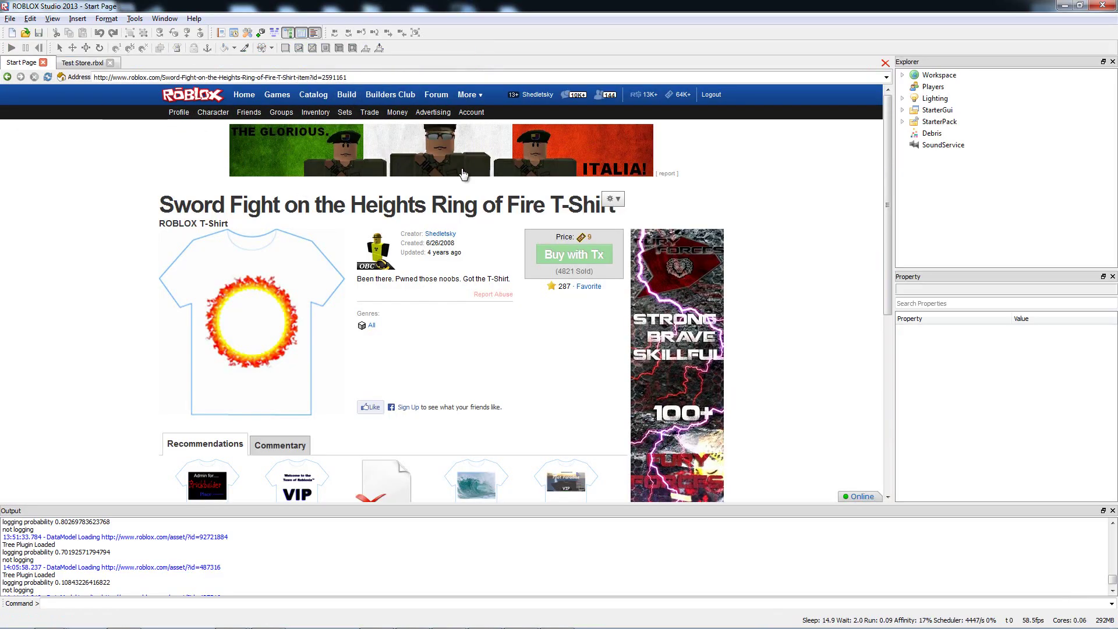
pyautogui.click(524, 235)
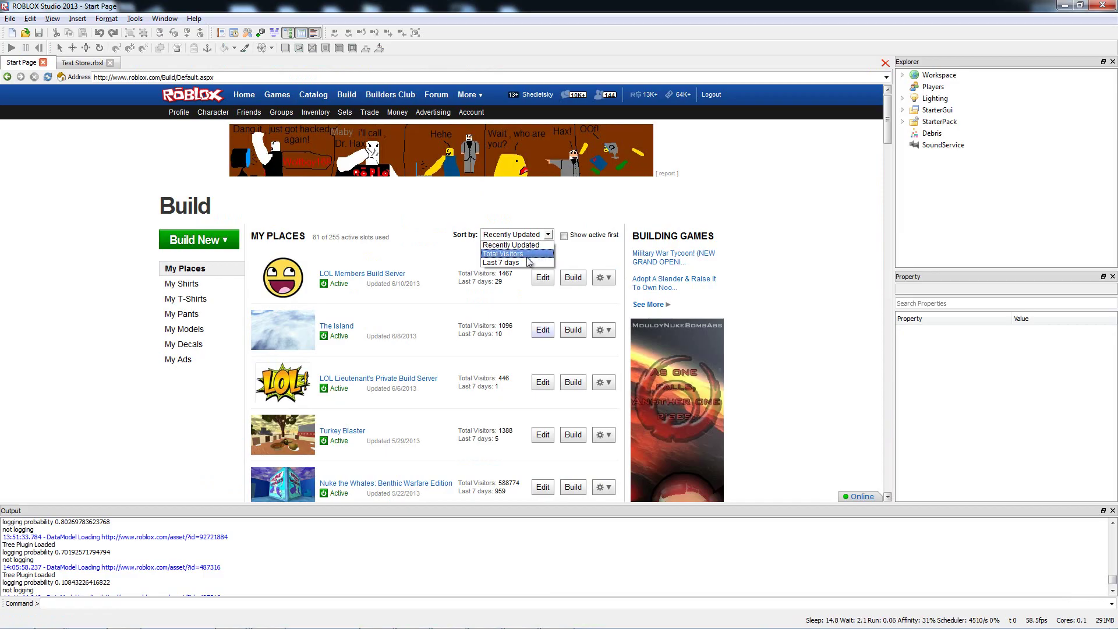
pyautogui.click(531, 266)
pyautogui.click(393, 281)
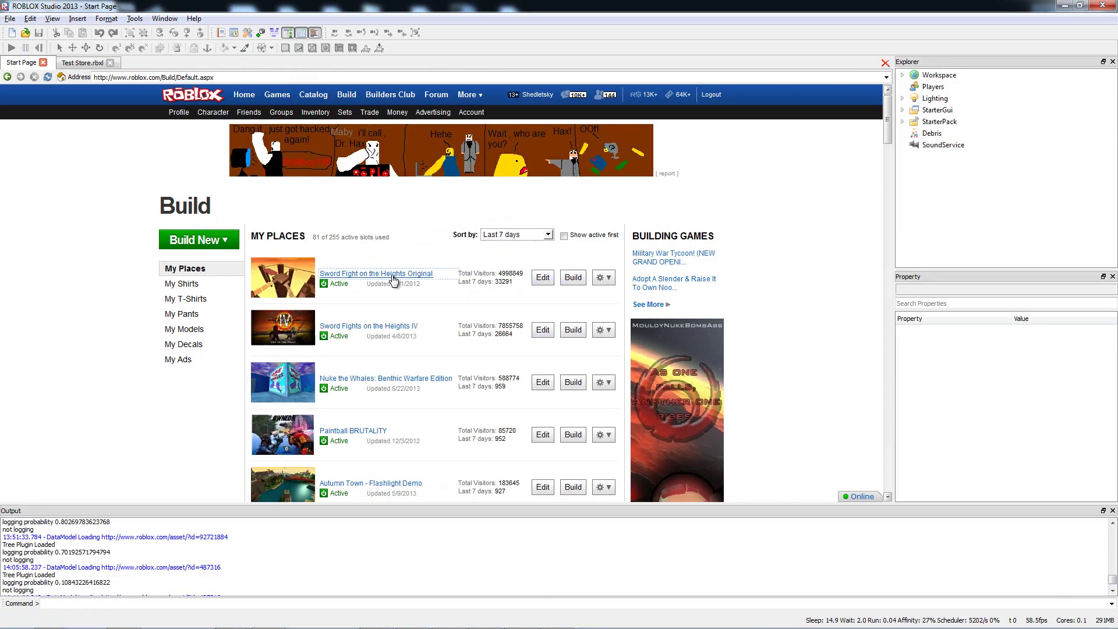
# Load the running games of Sword Fight on the Heights Original, look through the servers and refresh the list
pyautogui.scroll(-3, 553, 299)
pyautogui.scroll(-3, 553, 298)
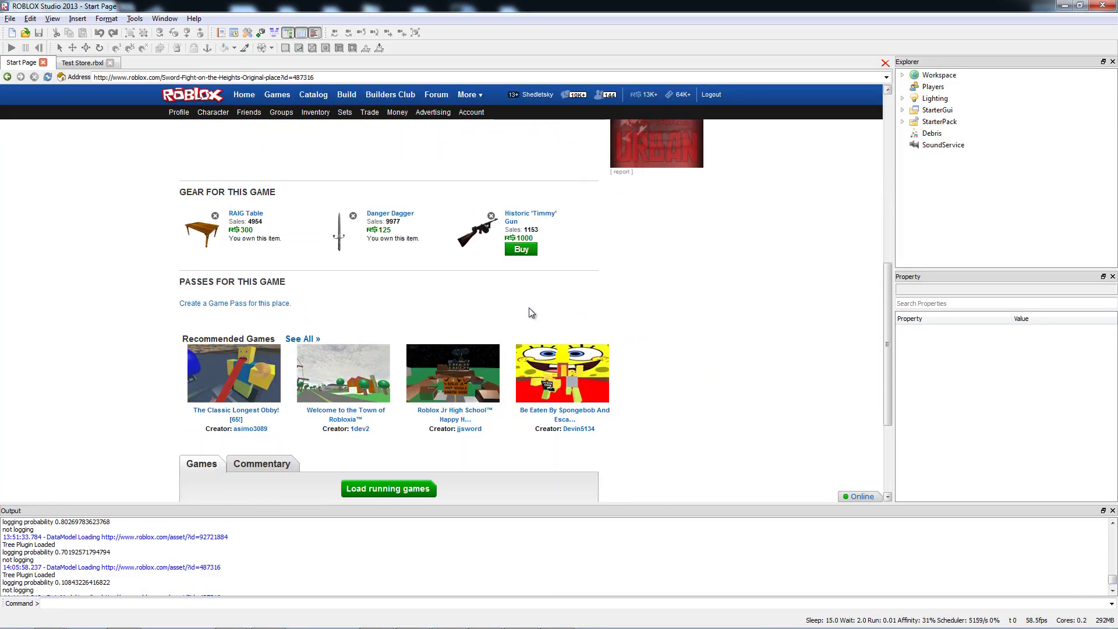
pyautogui.scroll(-2, 465, 303)
pyautogui.click(389, 395)
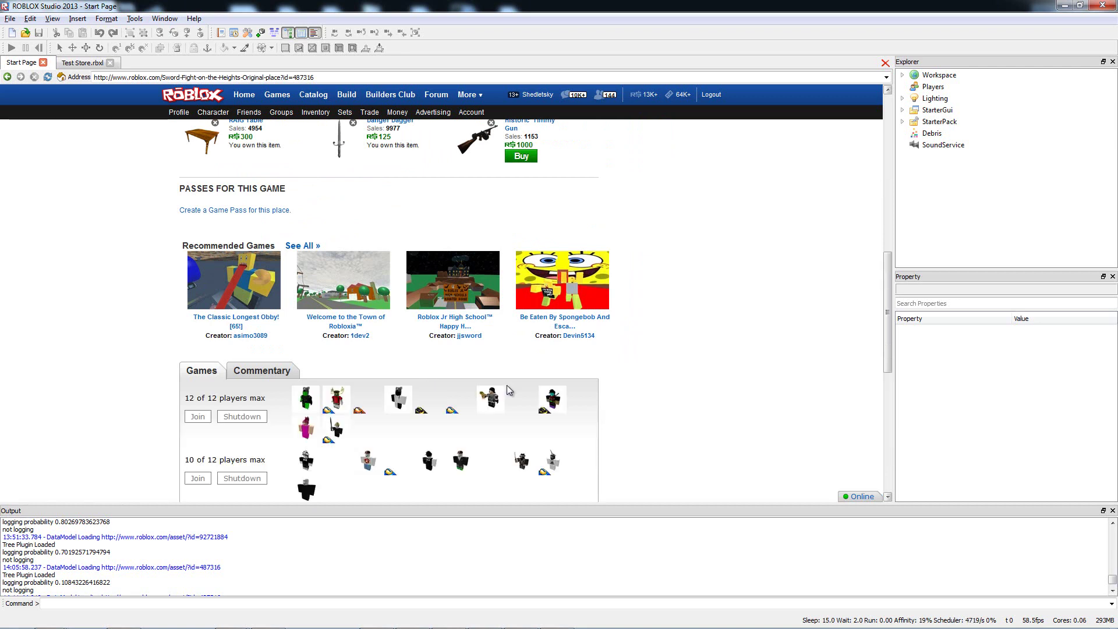
pyautogui.scroll(-3, 276, 247)
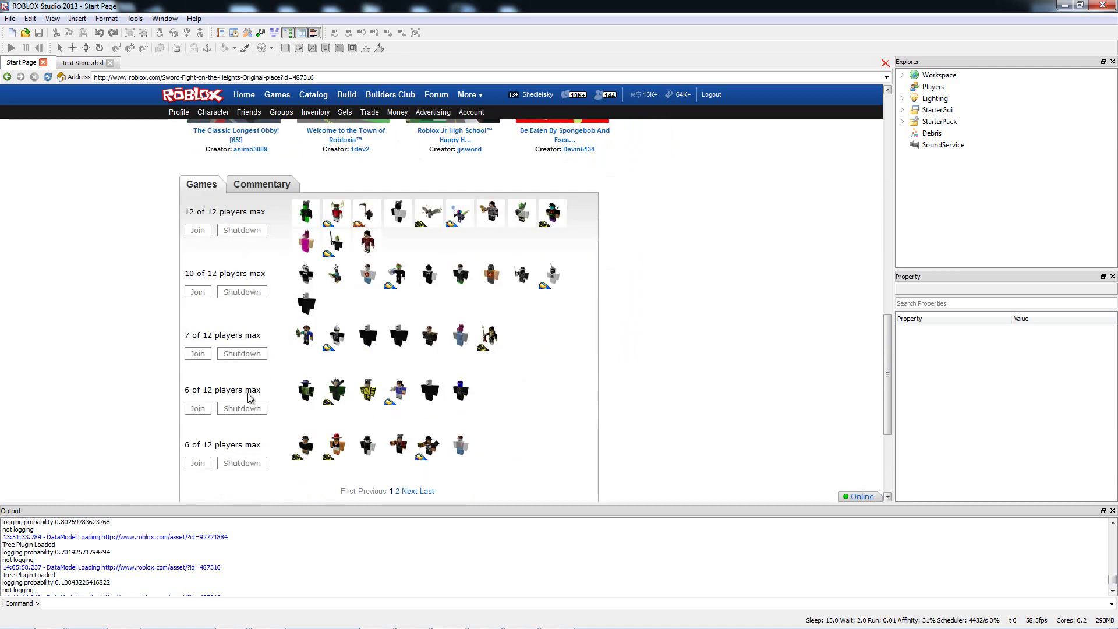
pyautogui.scroll(-2, 380, 445)
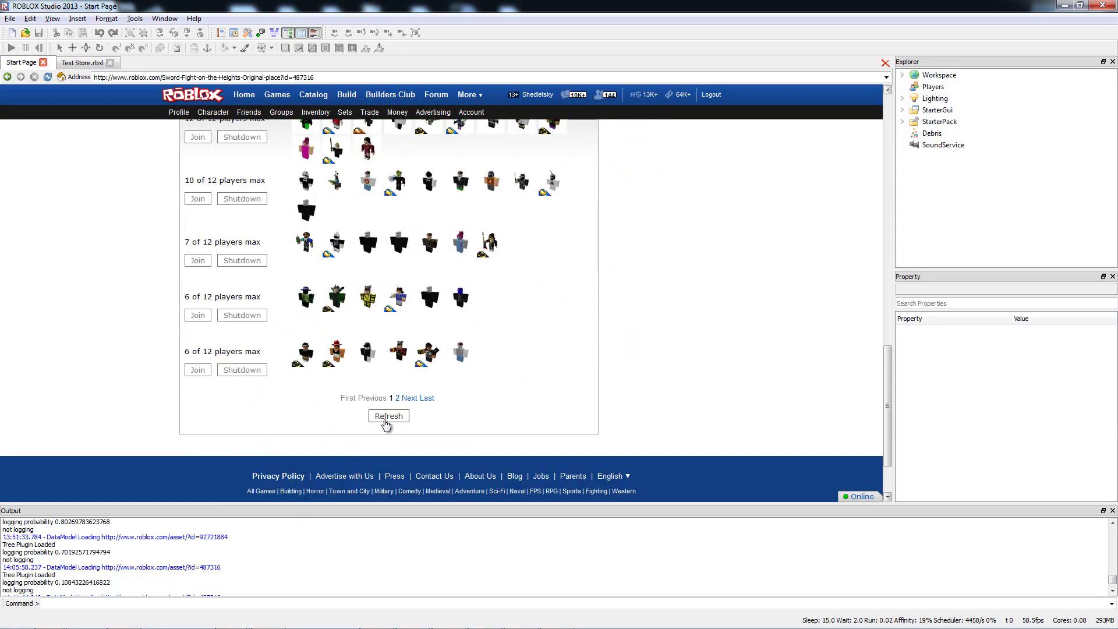
pyautogui.click(394, 418)
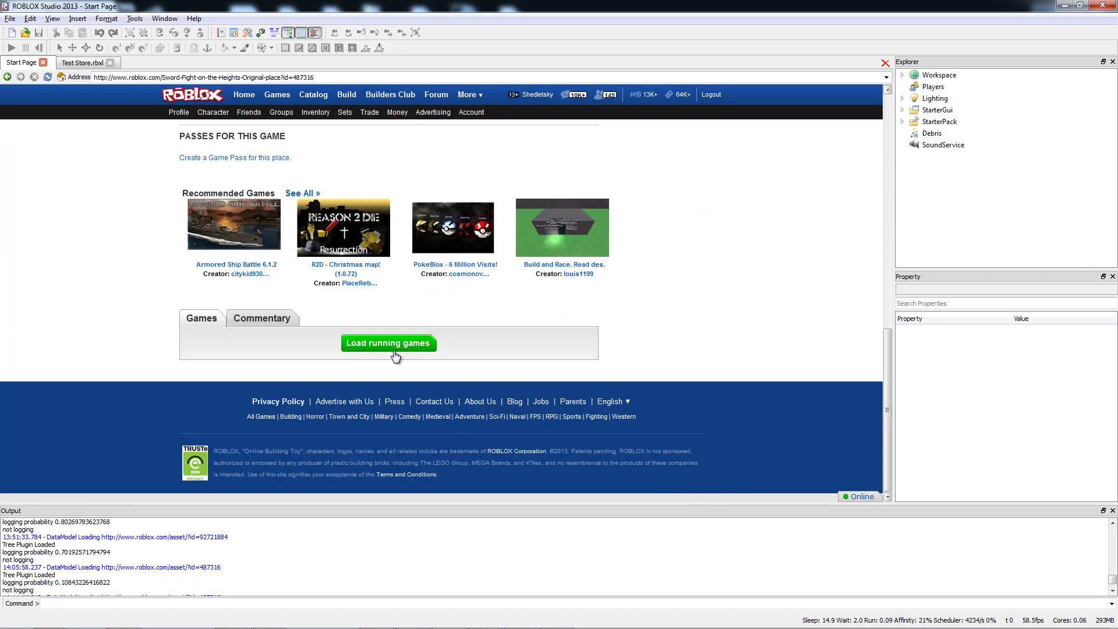
# Load the running games again, shut down the listed server and refresh the list
pyautogui.click(396, 343)
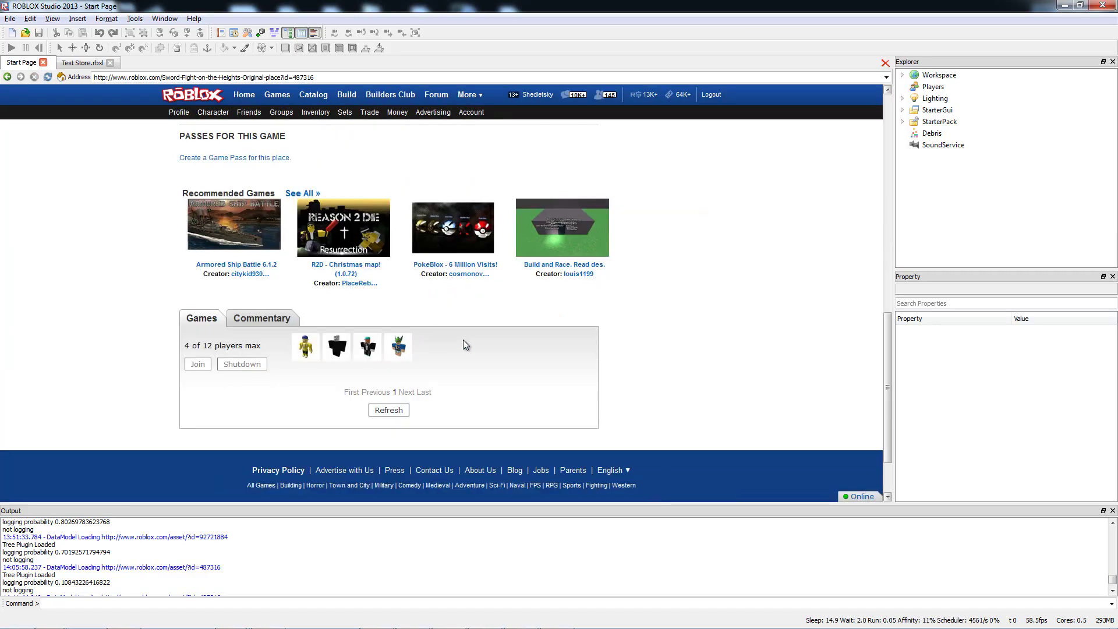
pyautogui.click(243, 365)
pyautogui.click(394, 413)
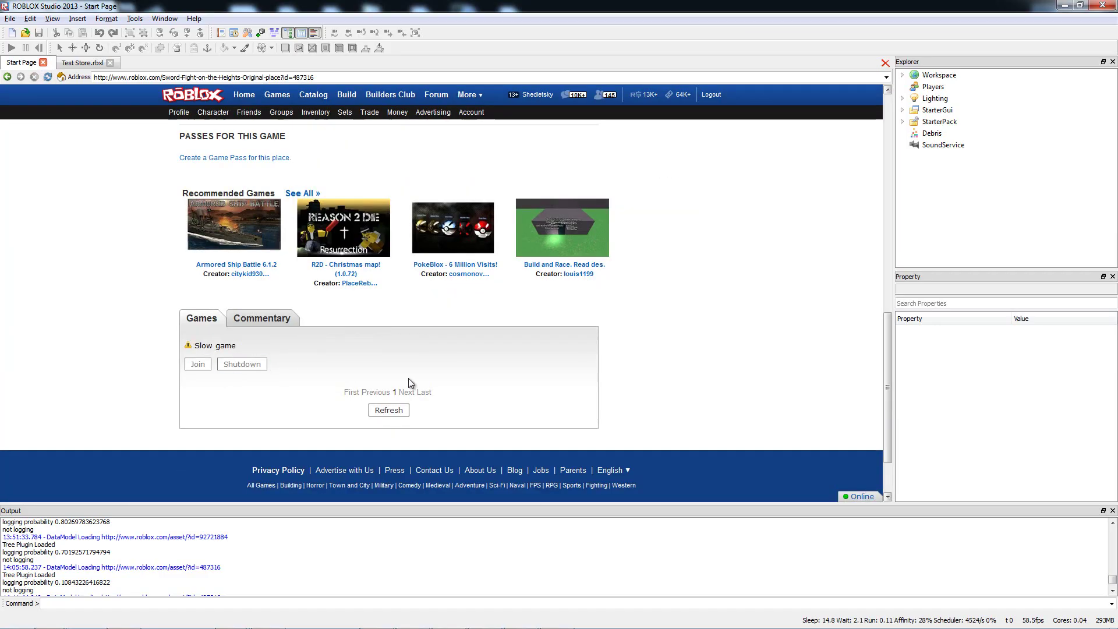
# Join Sword Fight on the Heights Original online and walk the character around, trying the gear in slots 1 and 2
pyautogui.scroll(5, 409, 382)
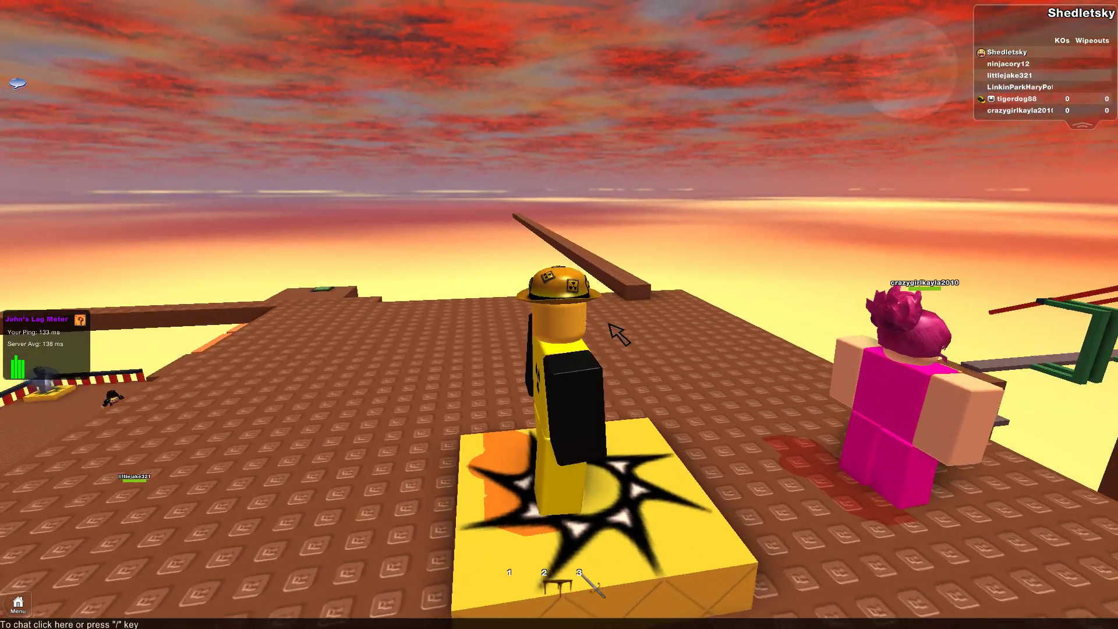
pyautogui.press('w')
pyautogui.scroll(-2, 610, 308)
pyautogui.moveTo(612, 302); pyautogui.dragTo(604, 259, button='right')
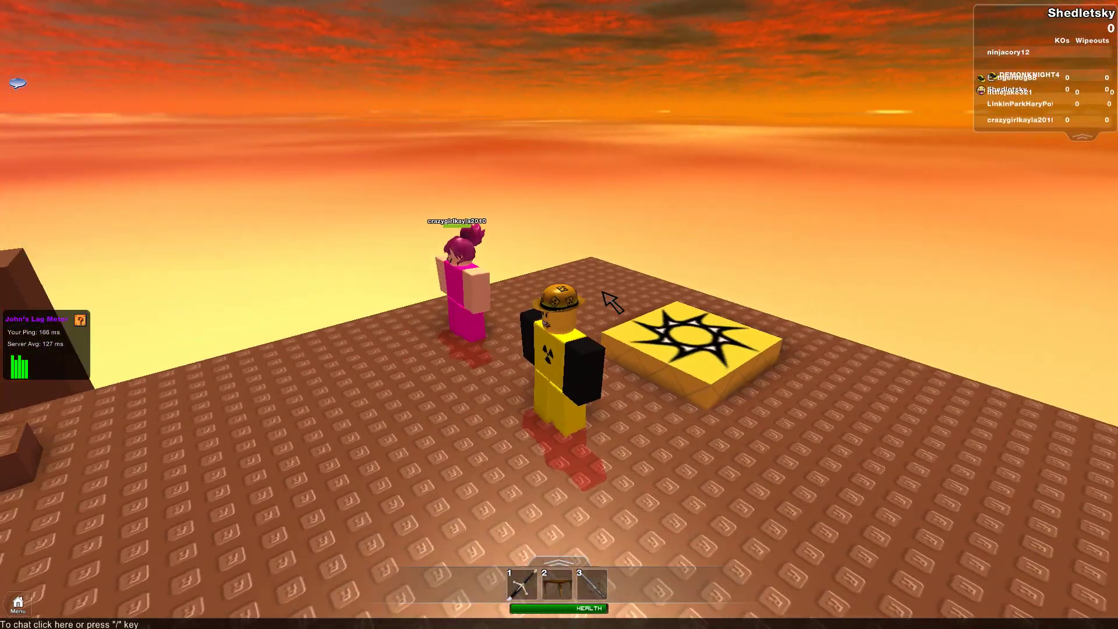
pyautogui.press('d')
pyautogui.press('w')
pyautogui.press('1')
pyautogui.press('w')
pyautogui.press('1')
pyautogui.scroll(-1, 619, 257)
pyautogui.press('2')
pyautogui.click(619, 263)
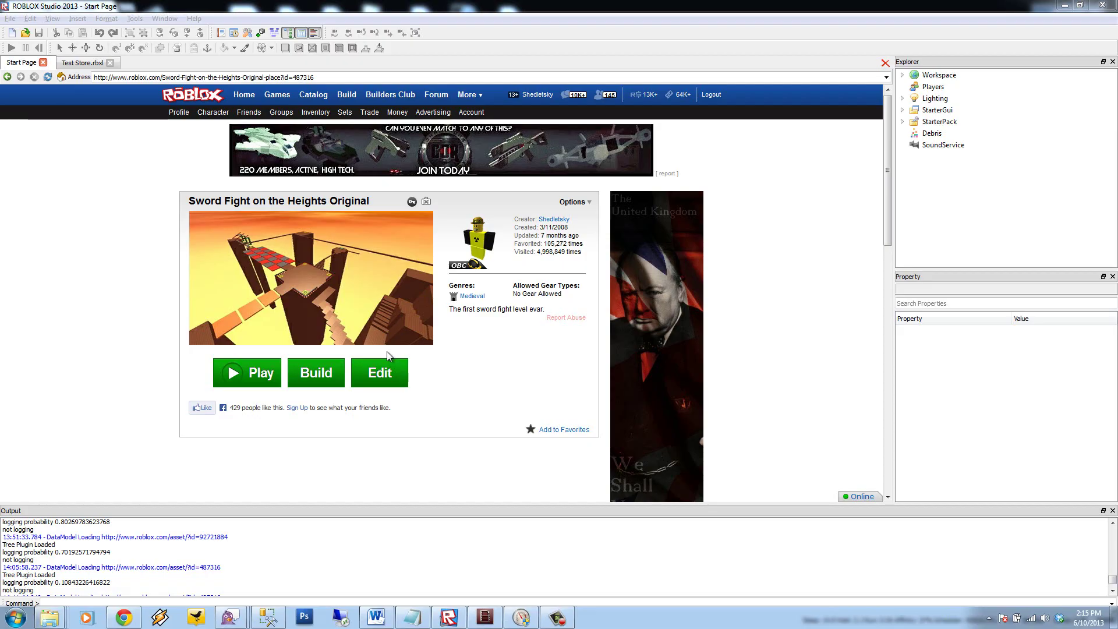
# Publish the Test Store place to ROBLOX, overwriting the existing game Sword Fight on the Heights Original
pyautogui.click(48, 77)
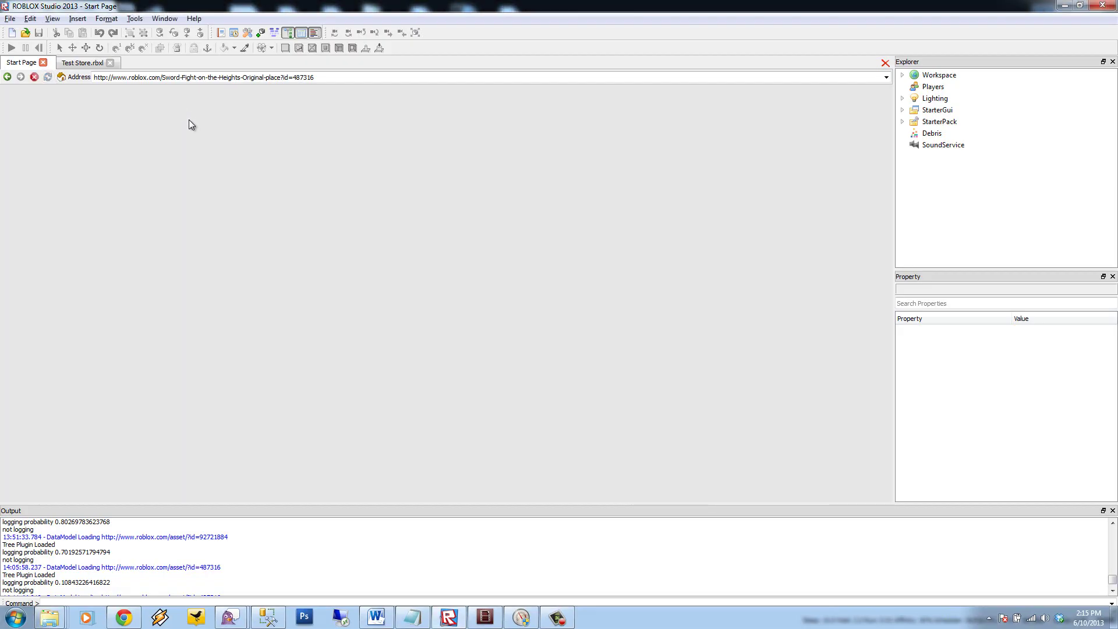
pyautogui.click(88, 63)
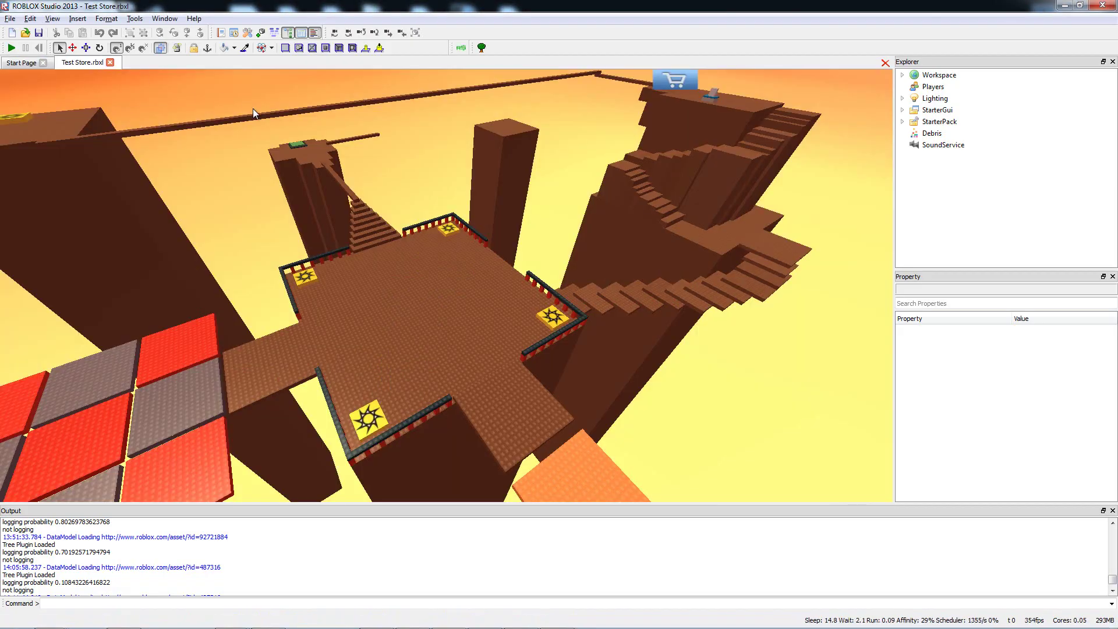
pyautogui.click(10, 19)
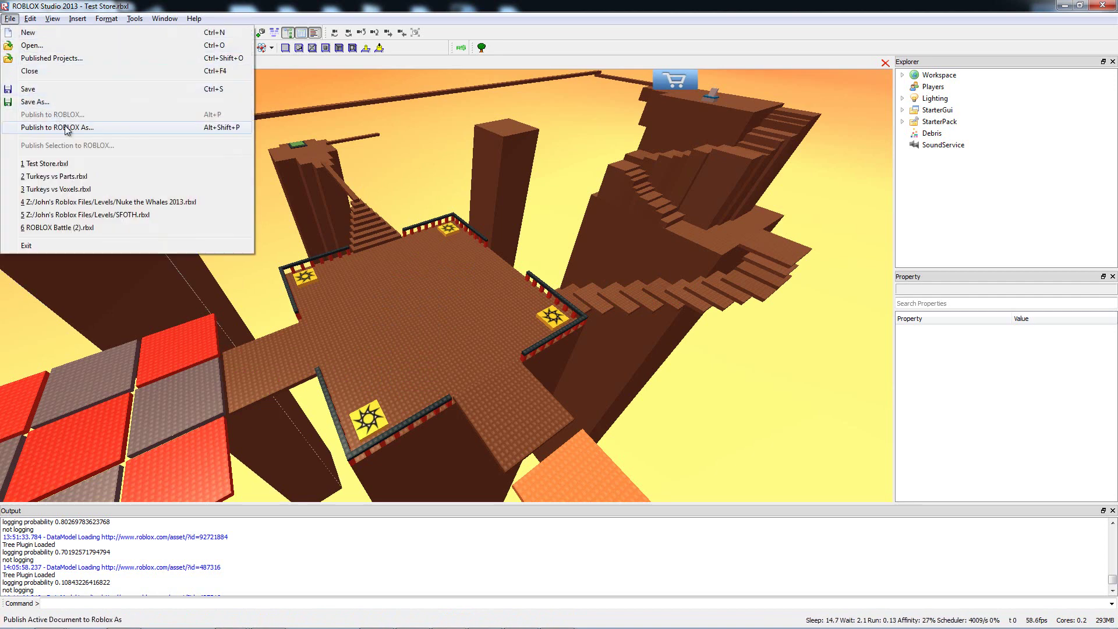
pyautogui.click(176, 129)
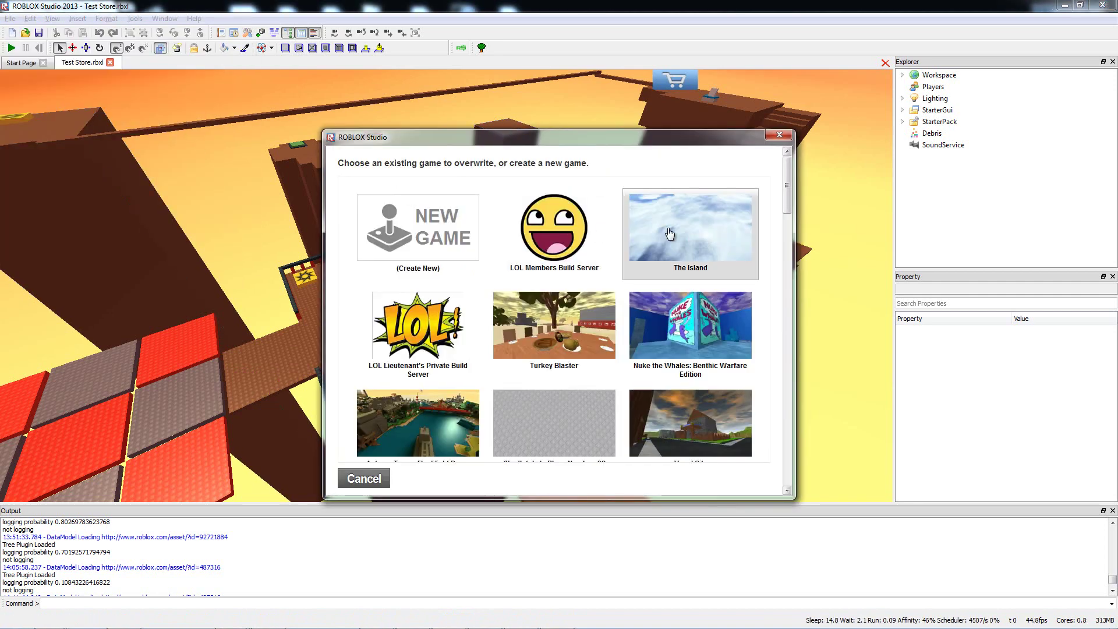
pyautogui.moveTo(787, 197); pyautogui.dragTo(787, 341)
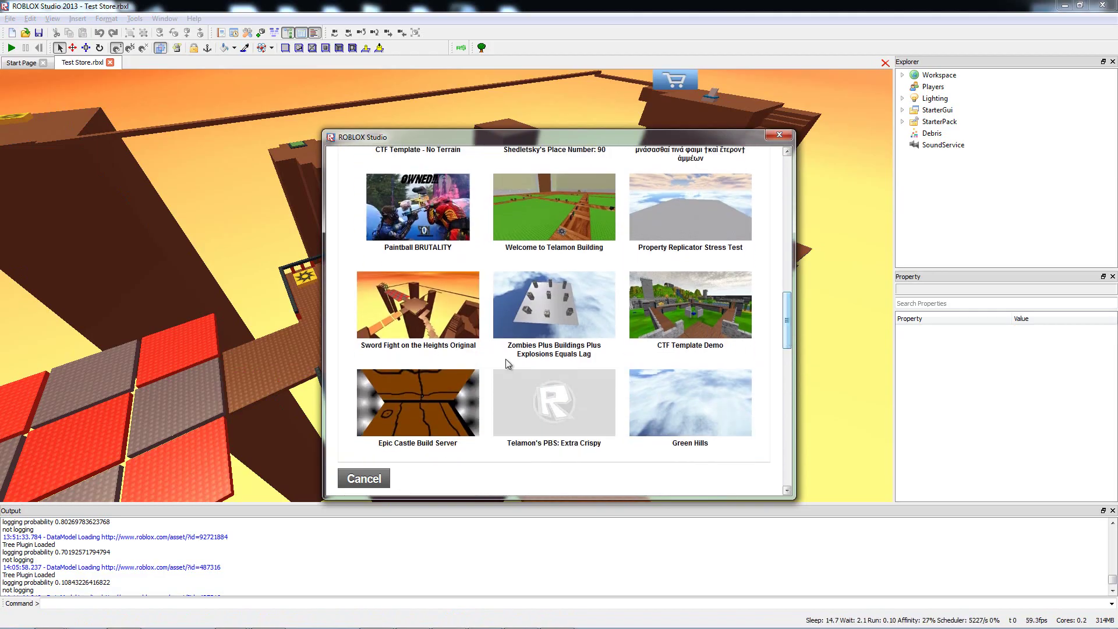
pyautogui.click(424, 335)
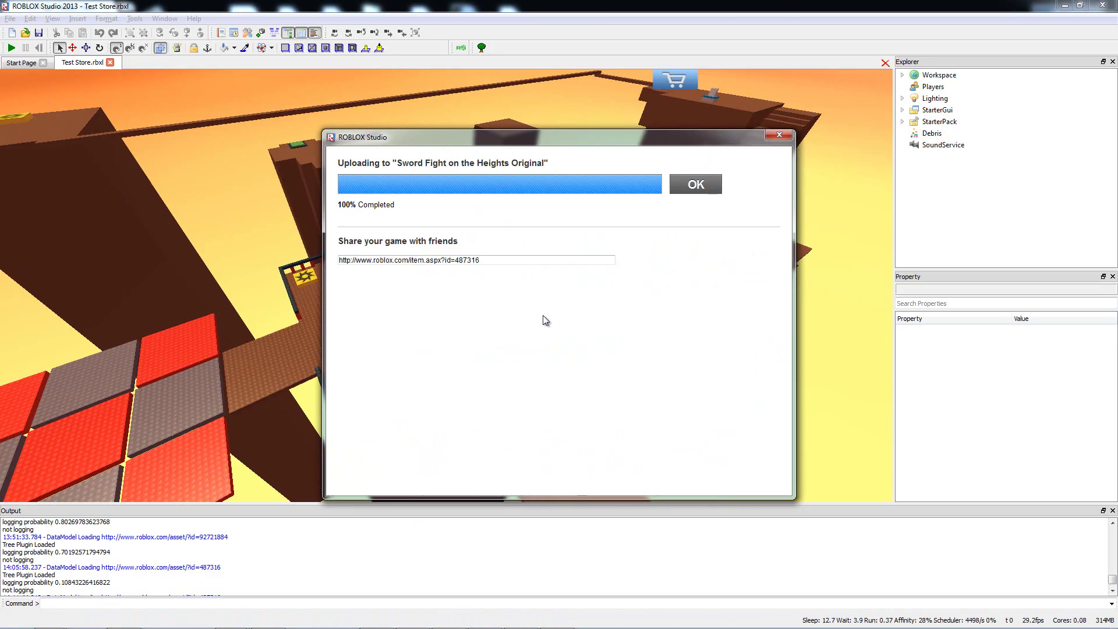
pyautogui.click(694, 186)
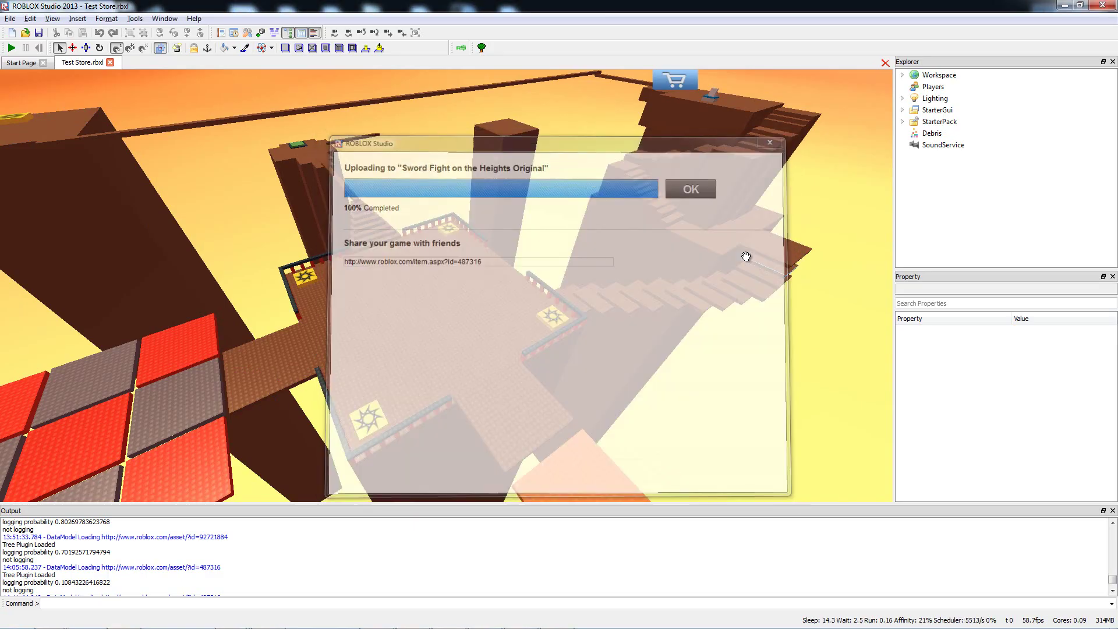
# Reload the Sword Fight on the Heights Original page after publishing and load its running games
pyautogui.click(20, 64)
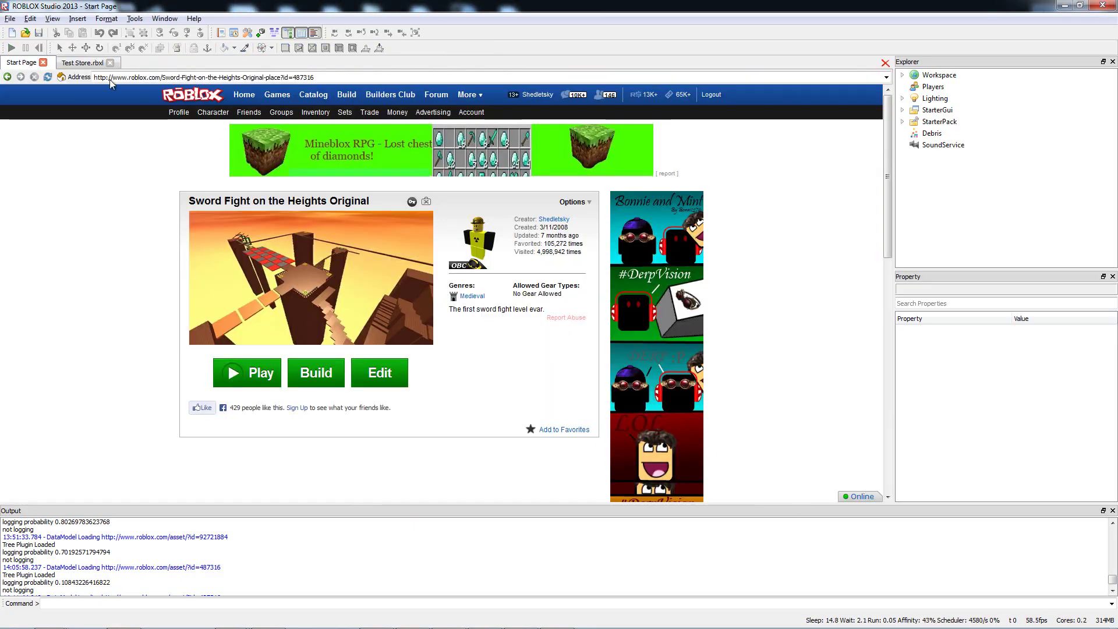
pyautogui.click(47, 77)
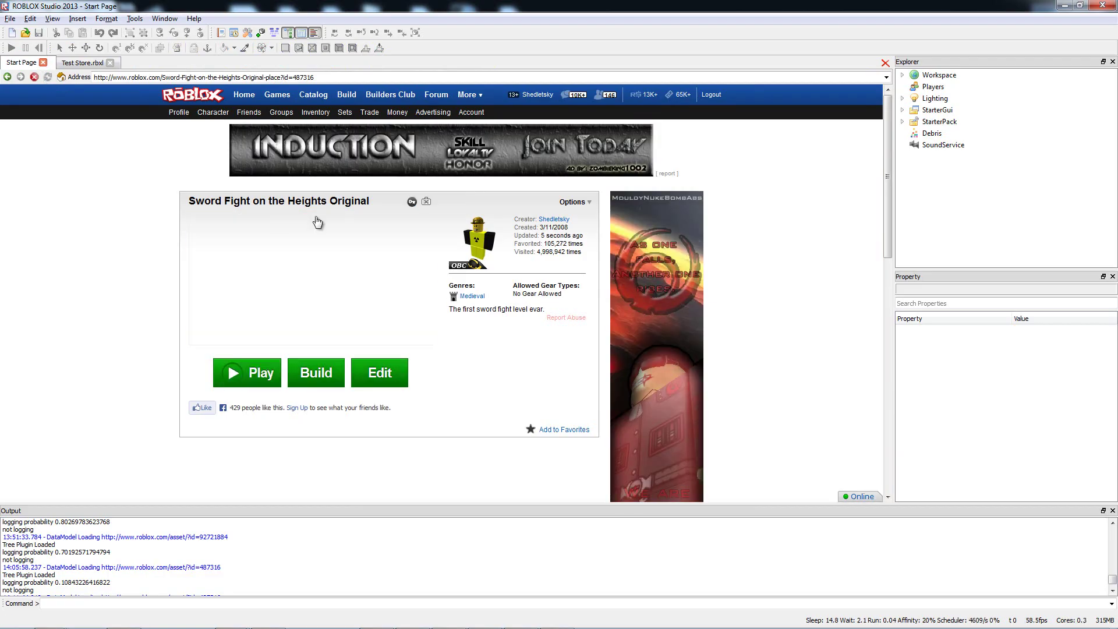
pyautogui.scroll(-5, 353, 393)
pyautogui.scroll(-3, 353, 393)
pyautogui.click(389, 396)
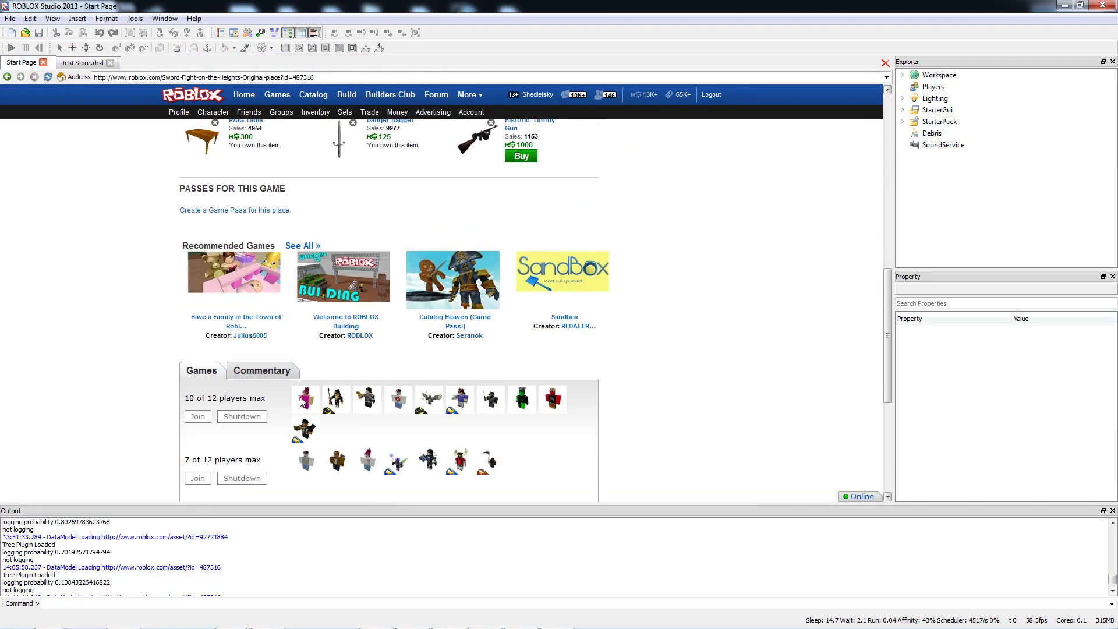
pyautogui.scroll(-2, 256, 378)
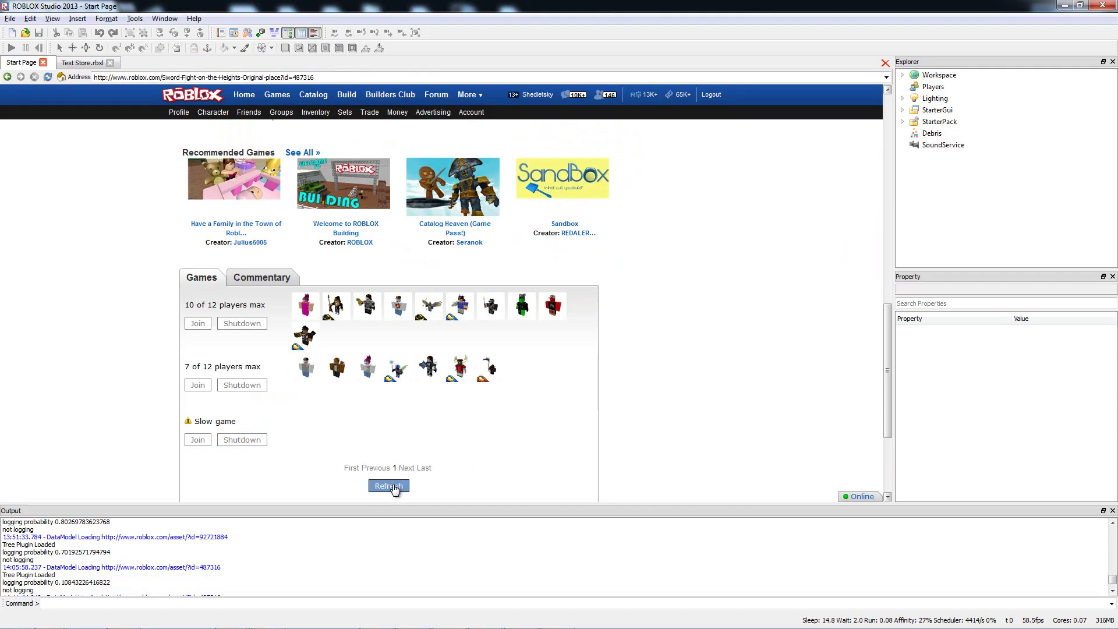
# Reload the place's page, recheck its running games and join the published game online
pyautogui.click(47, 77)
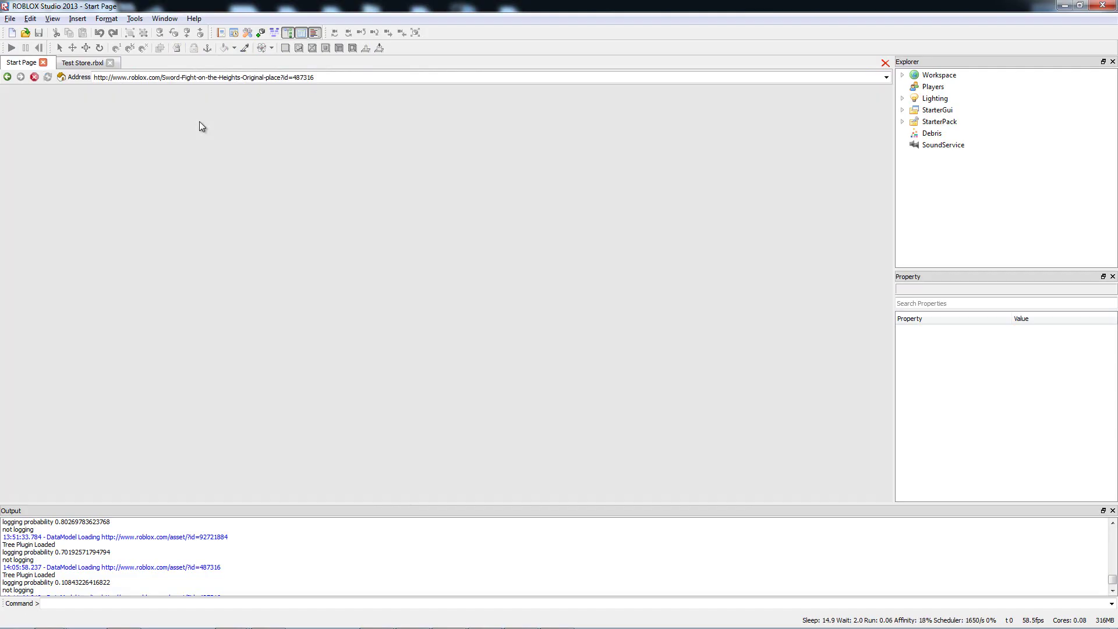
pyautogui.click(391, 347)
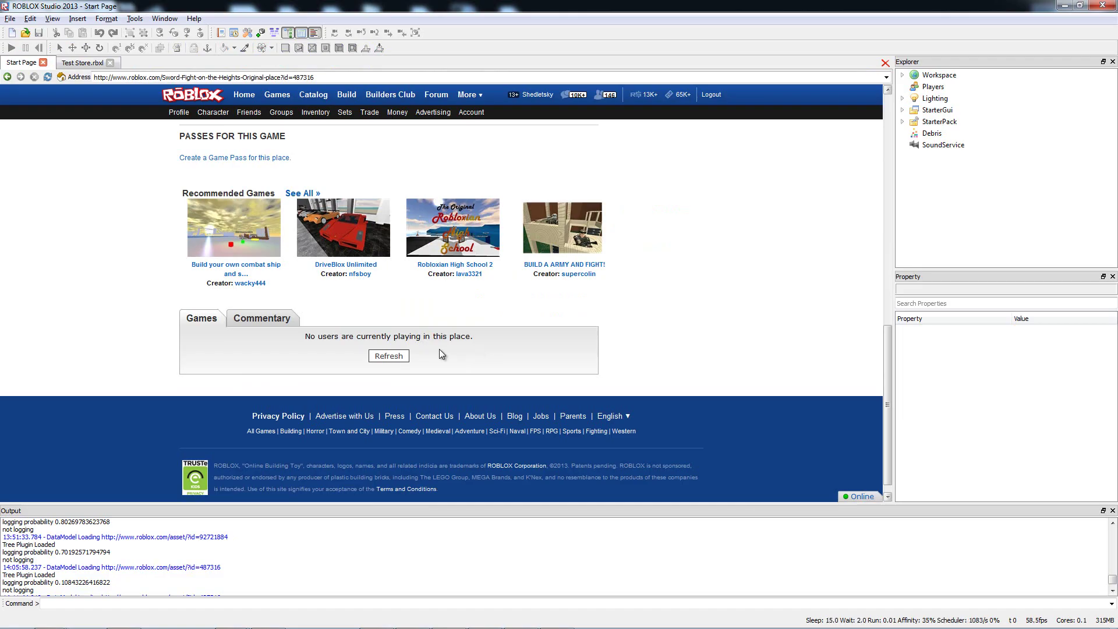
pyautogui.scroll(6, 439, 348)
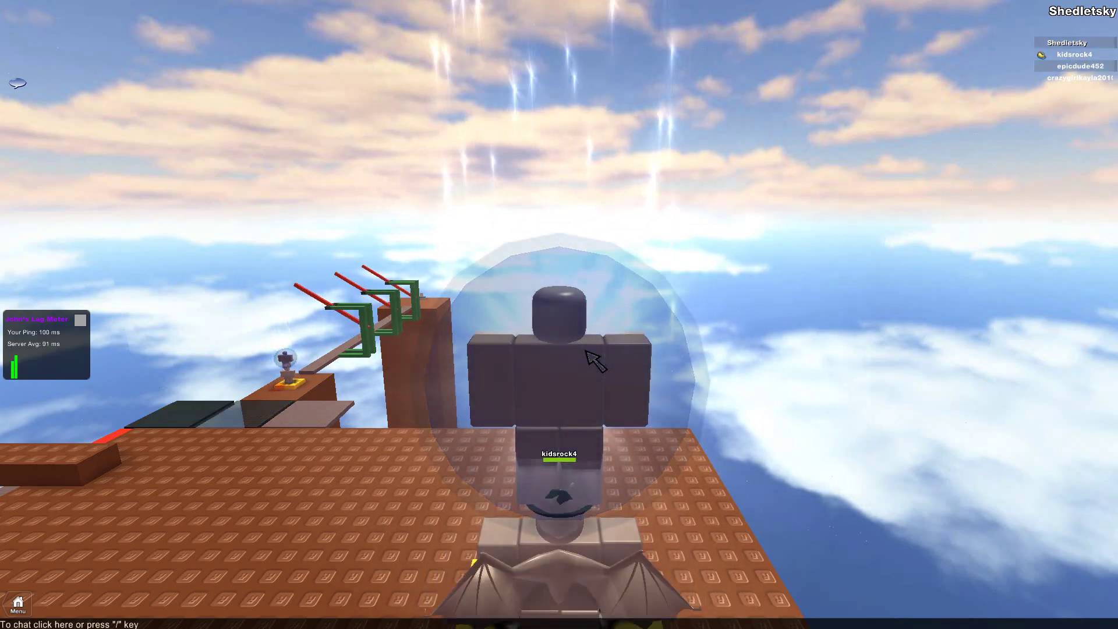
# Move the character around the spawn platform of the published game and try the slot 1 weapon near another player
pyautogui.moveTo(585, 351); pyautogui.dragTo(623, 335, button='right')
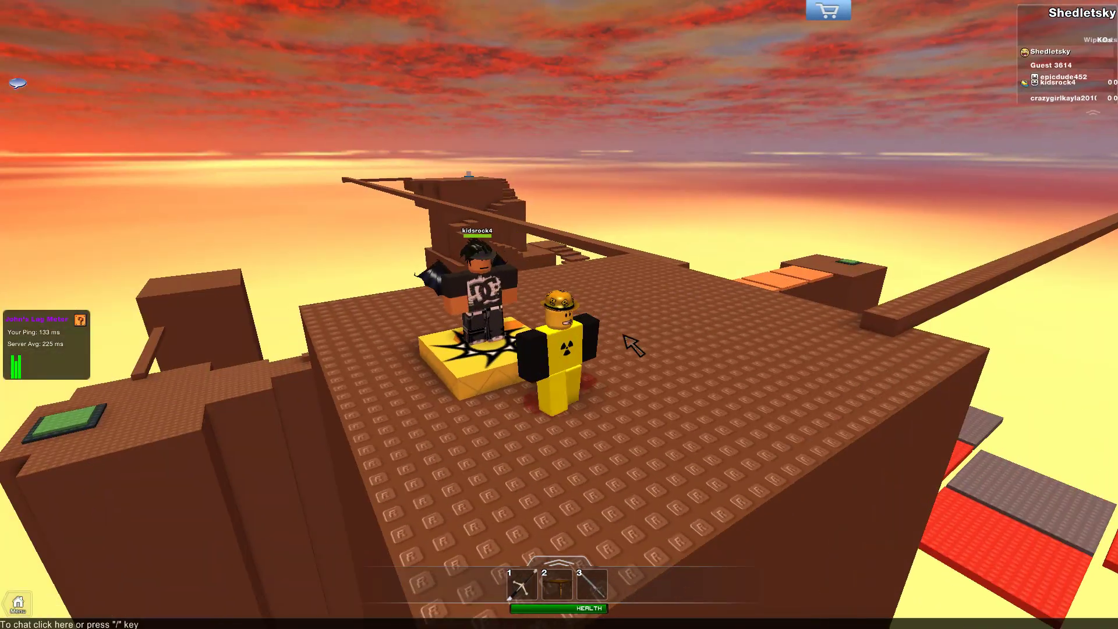
pyautogui.press('s')
pyautogui.press('1')
pyautogui.press('w')
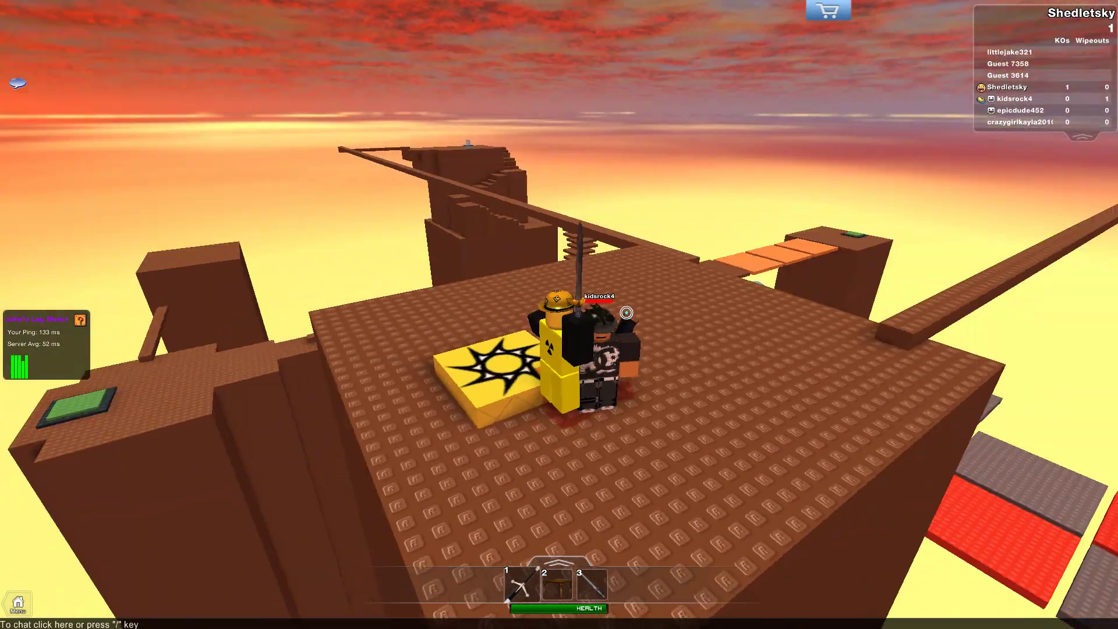
pyautogui.press('d')
pyautogui.press('a')
pyautogui.press('1')
pyautogui.press('d')
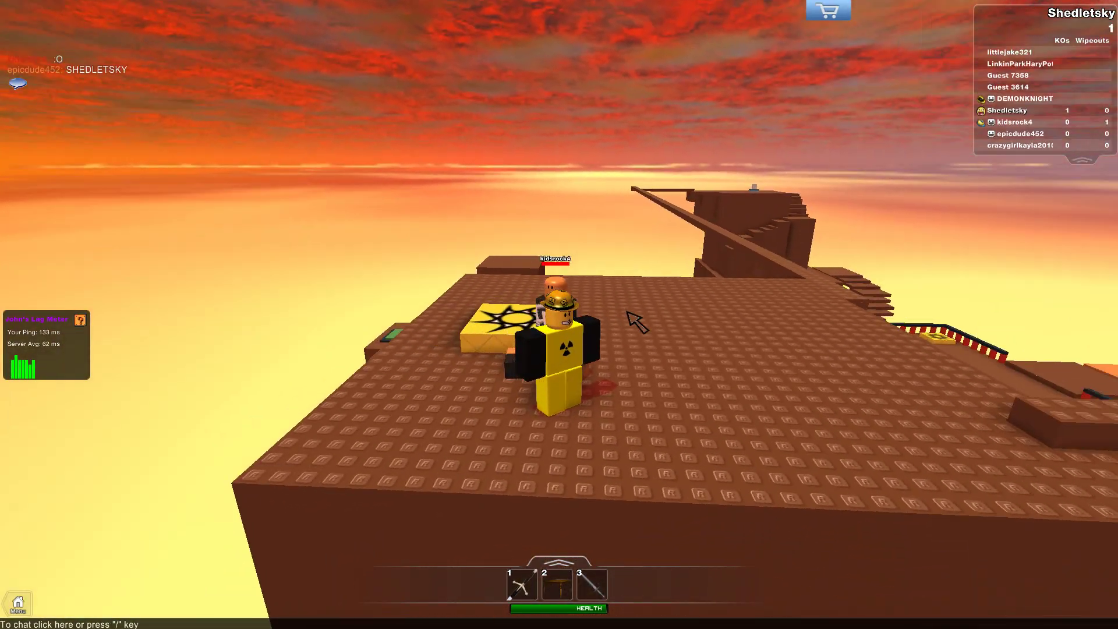
pyautogui.press('.')
pyautogui.press('d')
pyautogui.press('w')
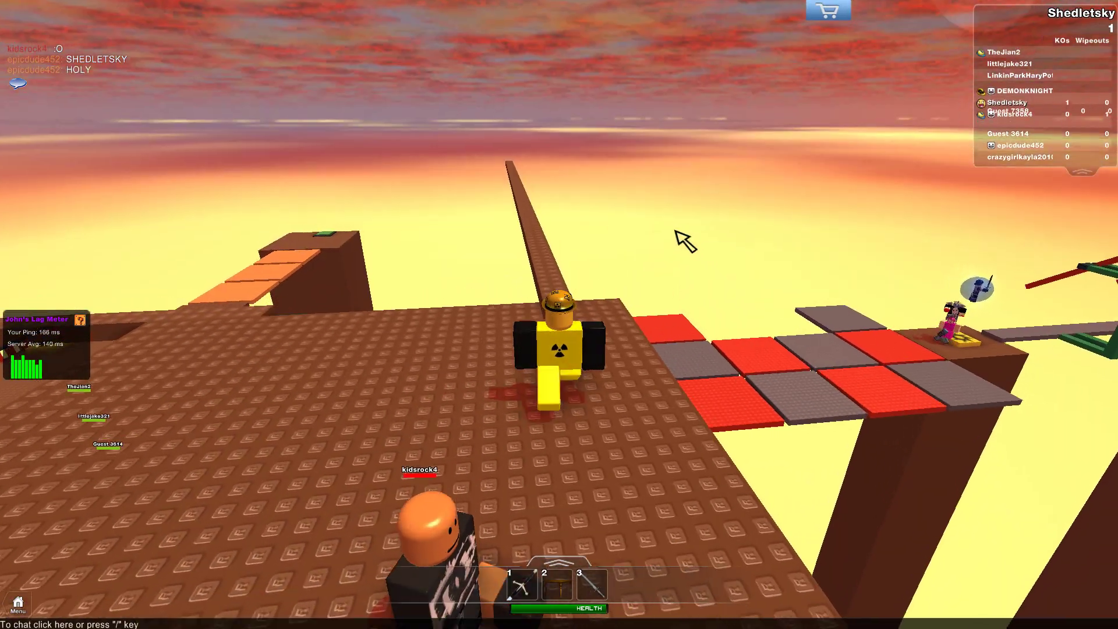
pyautogui.moveTo(676, 231); pyautogui.dragTo(704, 195, button='right')
pyautogui.press('s')
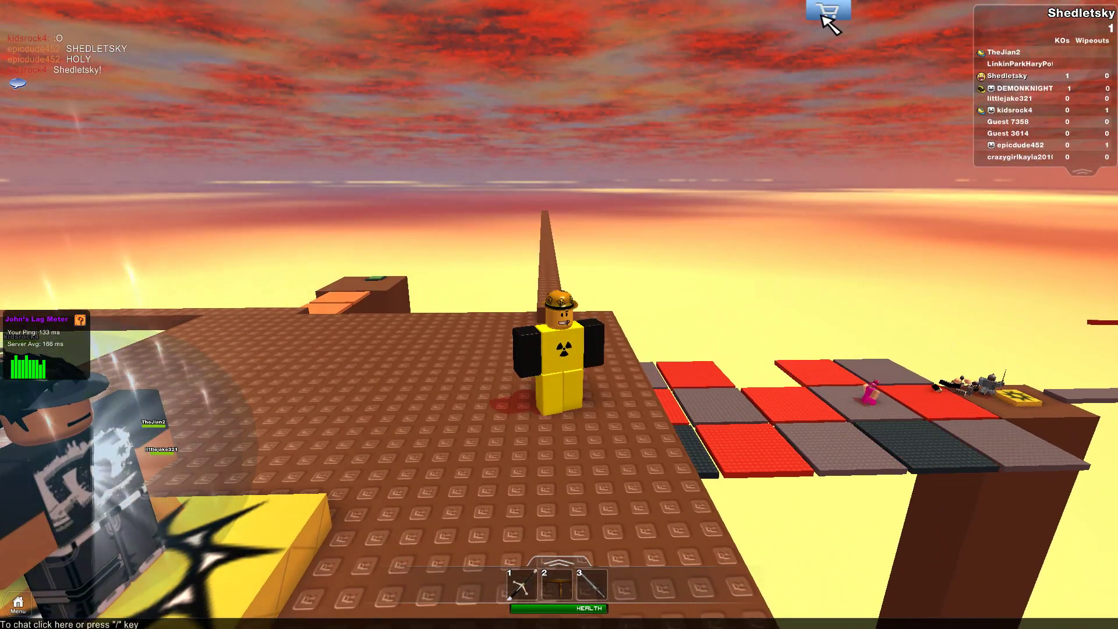
# Open the in-game store, check the purchase dialog of the Sword Fight on the Heights T-shirt, cancel it and close the store
pyautogui.click(825, 13)
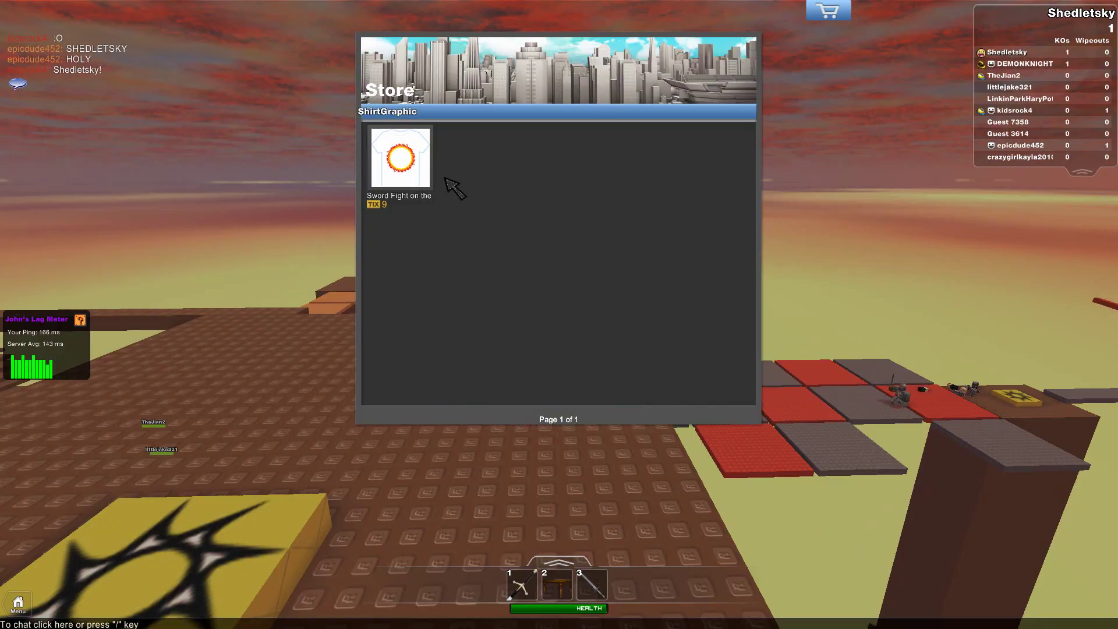
pyautogui.click(401, 166)
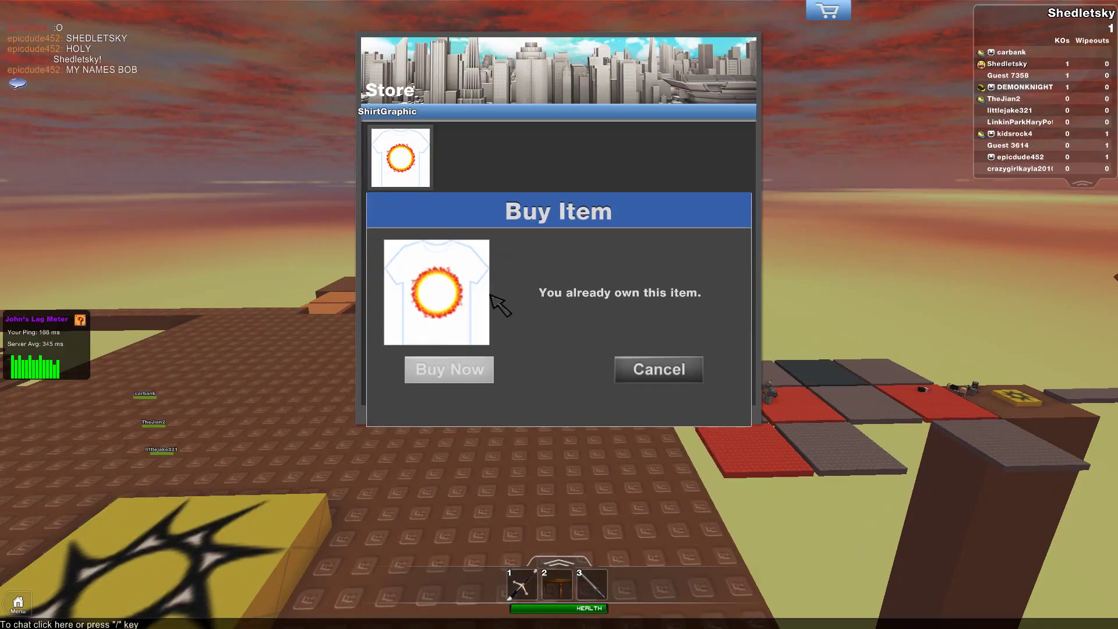
pyautogui.click(639, 370)
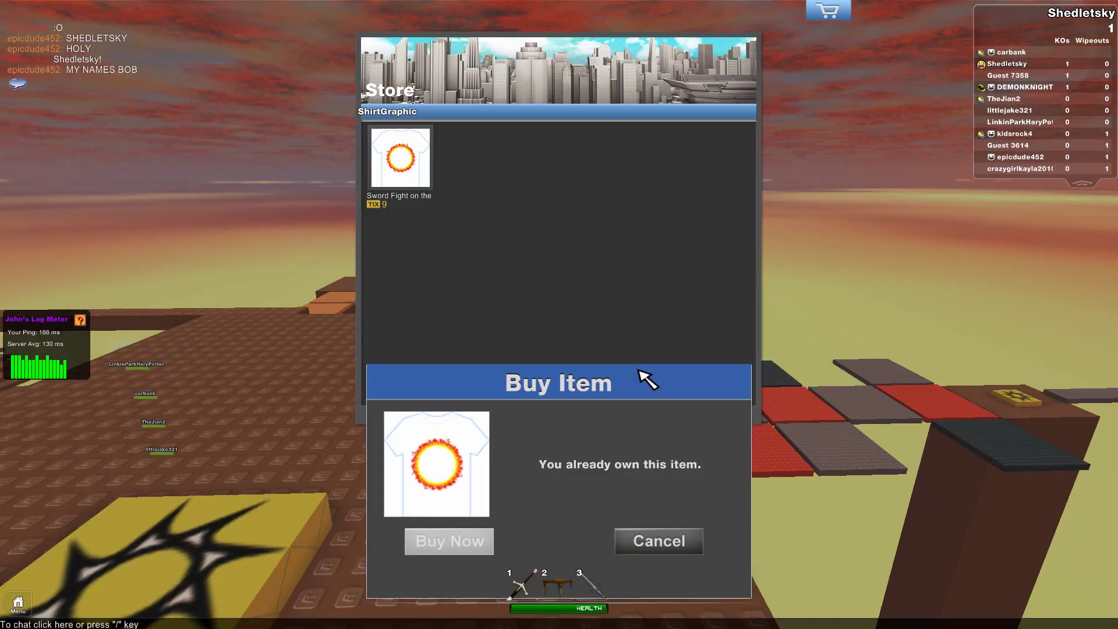
pyautogui.click(826, 14)
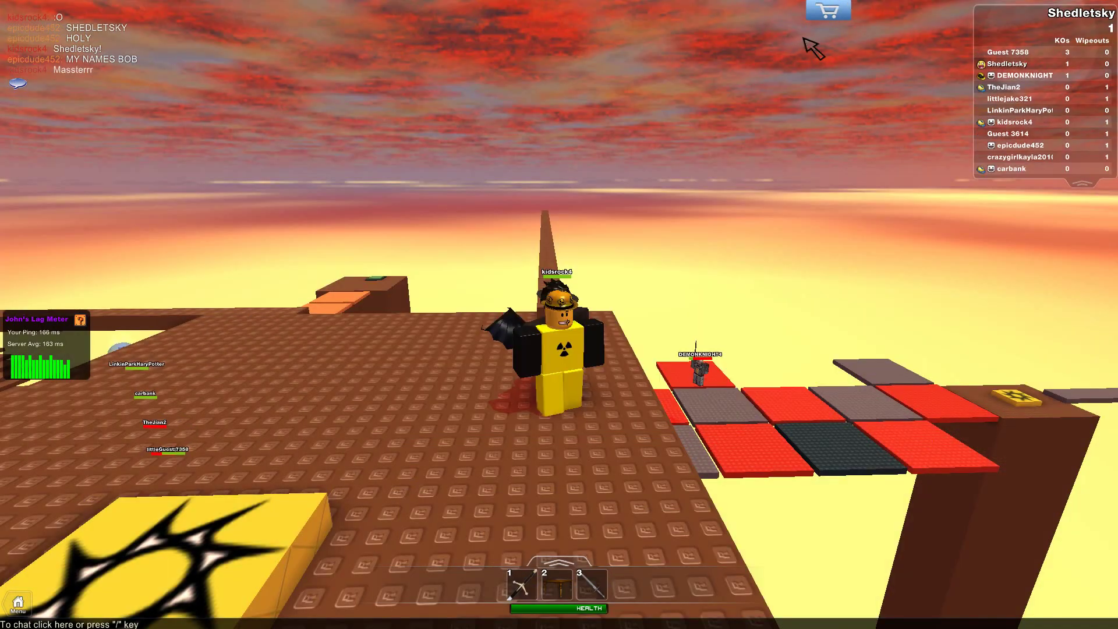
# Send the message "hi" in the game chat
pyautogui.moveTo(698, 150); pyautogui.dragTo(698, 151, button='right')
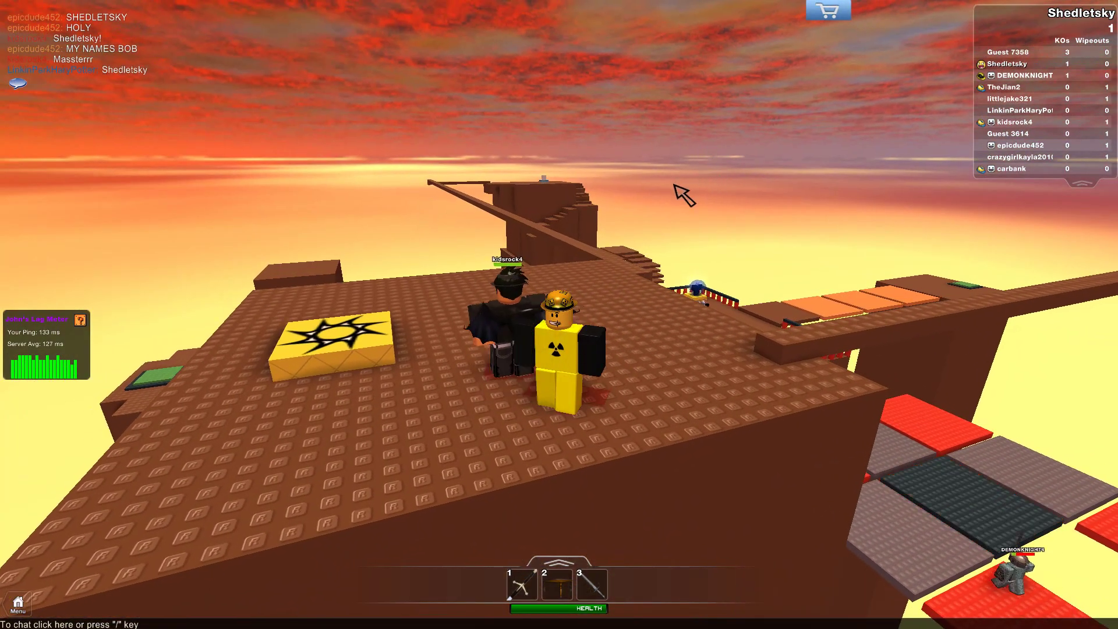
pyautogui.press('/')
pyautogui.write('hi')
pyautogui.press('Return')
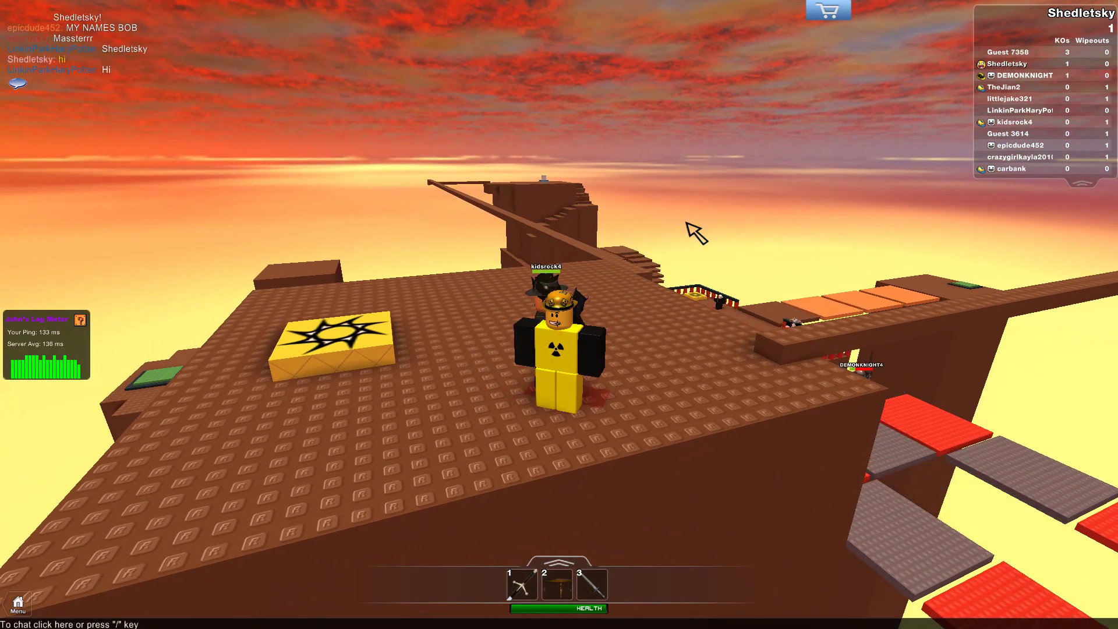
# Leave the running game and confirm leaving
pyautogui.moveTo(686, 223); pyautogui.dragTo(670, 245, button='right')
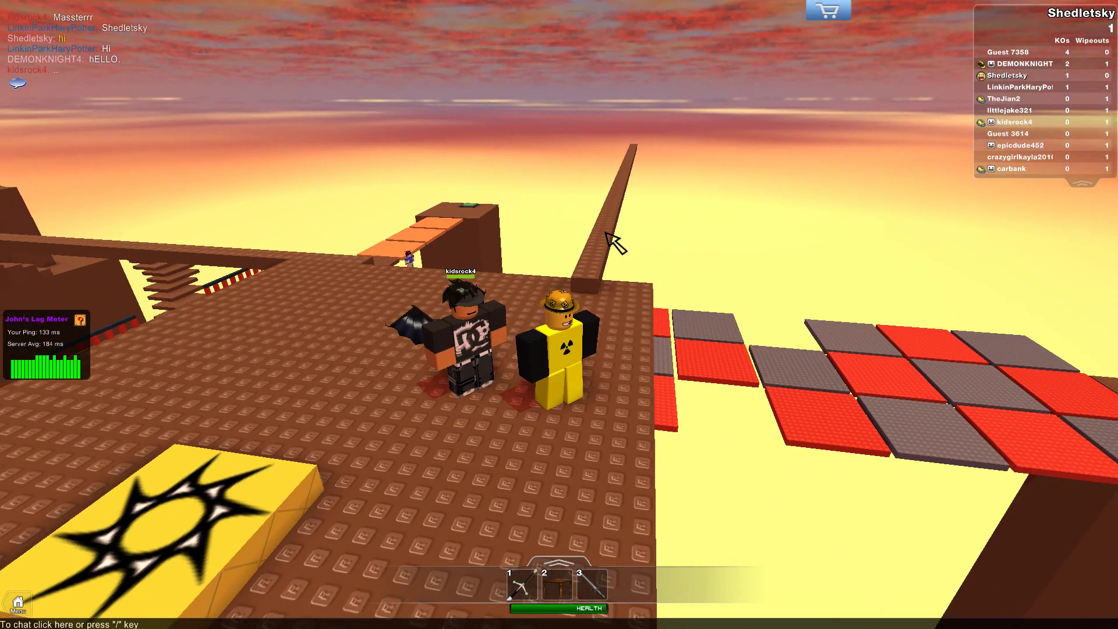
pyautogui.press('Escape')
pyautogui.click(573, 415)
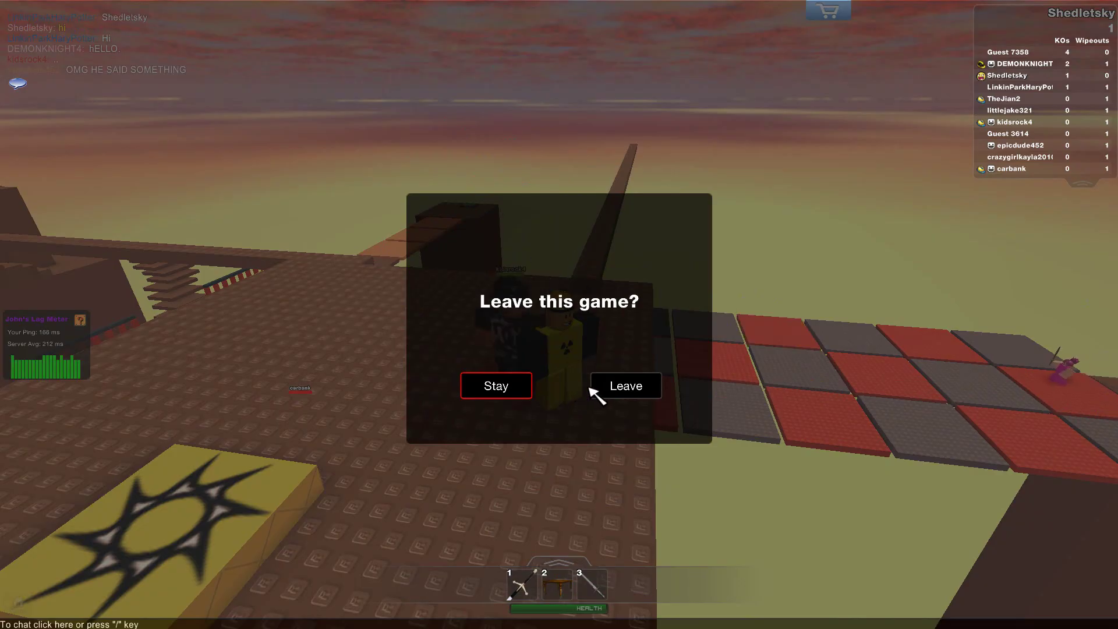
pyautogui.click(616, 390)
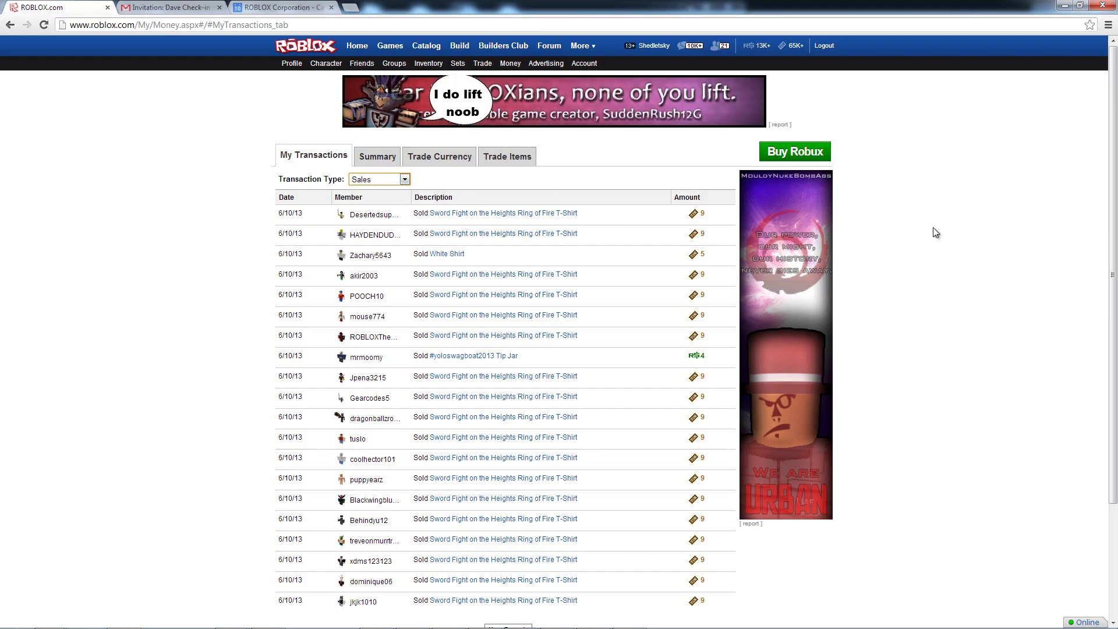
# Review the sales listed in My Transactions for the Ring of Fire T-Shirt, loading more records
pyautogui.scroll(-3, 935, 233)
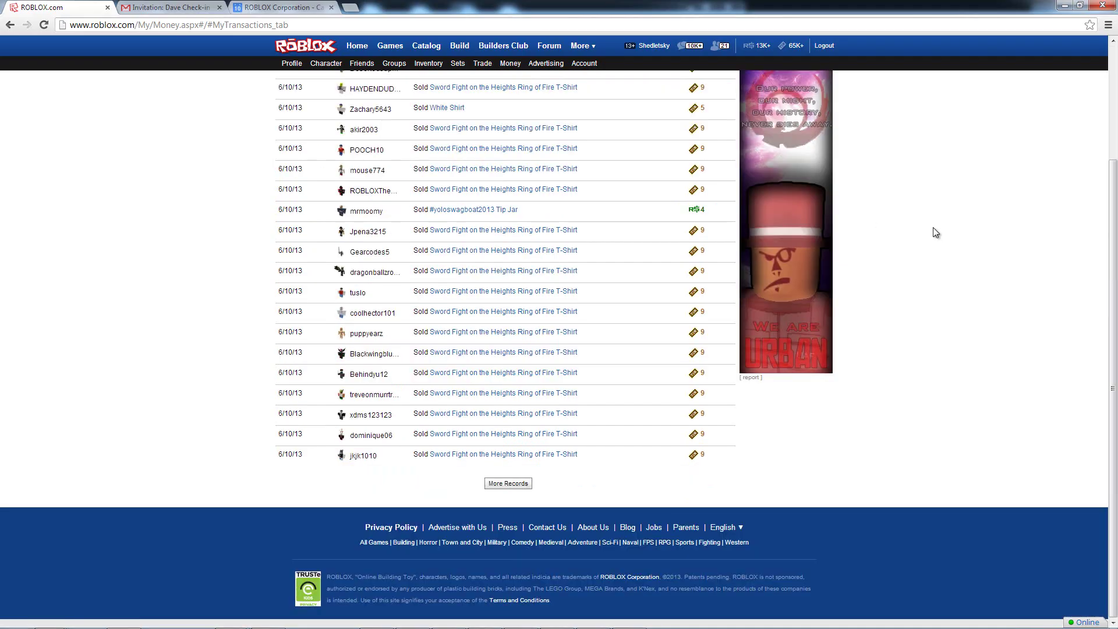
pyautogui.scroll(5, 934, 230)
pyautogui.scroll(-5, 935, 244)
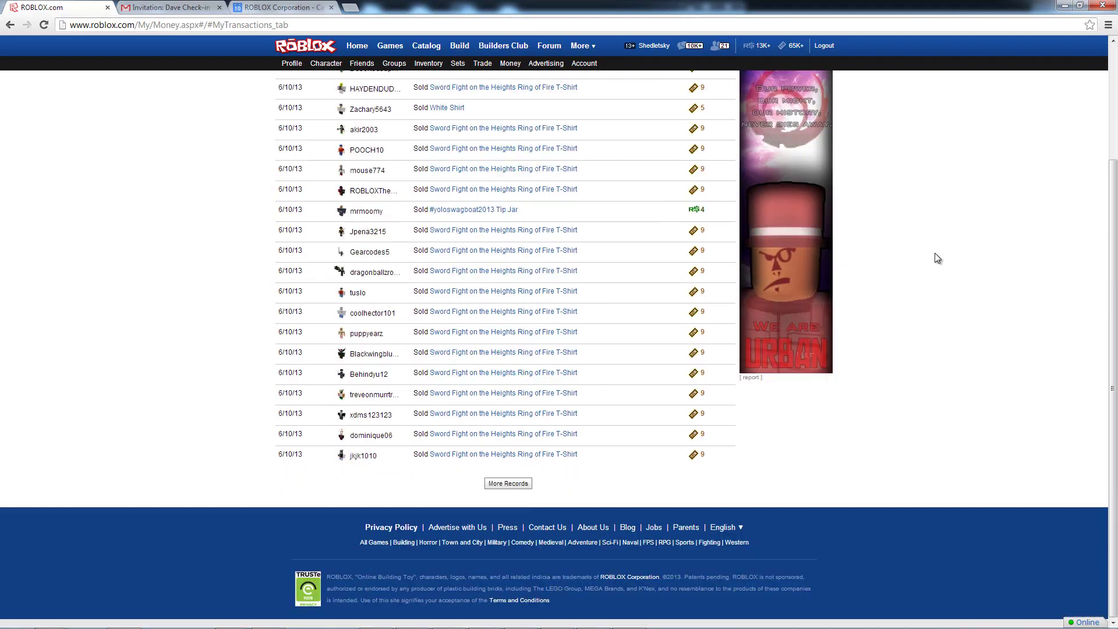
pyautogui.click(513, 484)
pyautogui.scroll(-5, 596, 496)
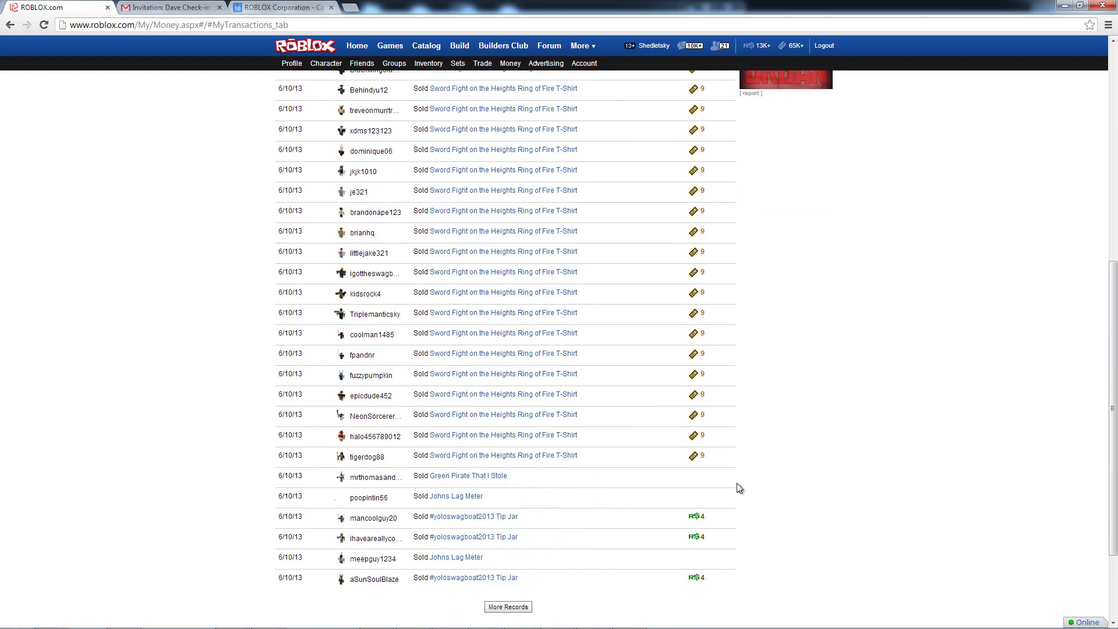
pyautogui.scroll(8, 737, 485)
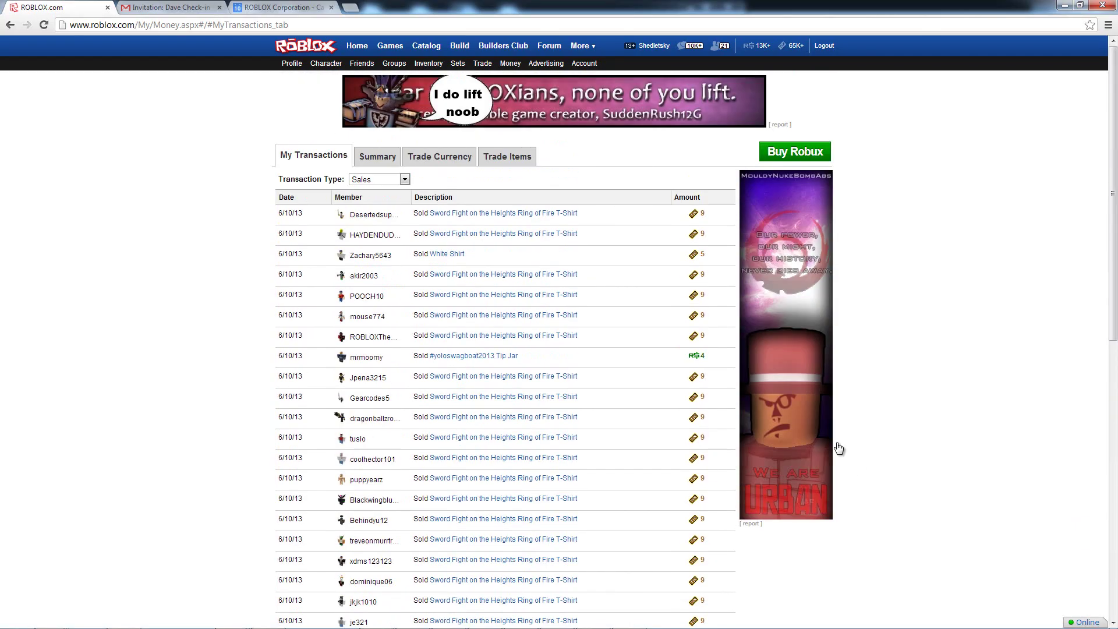
pyautogui.scroll(-3, 751, 437)
pyautogui.scroll(3, 684, 444)
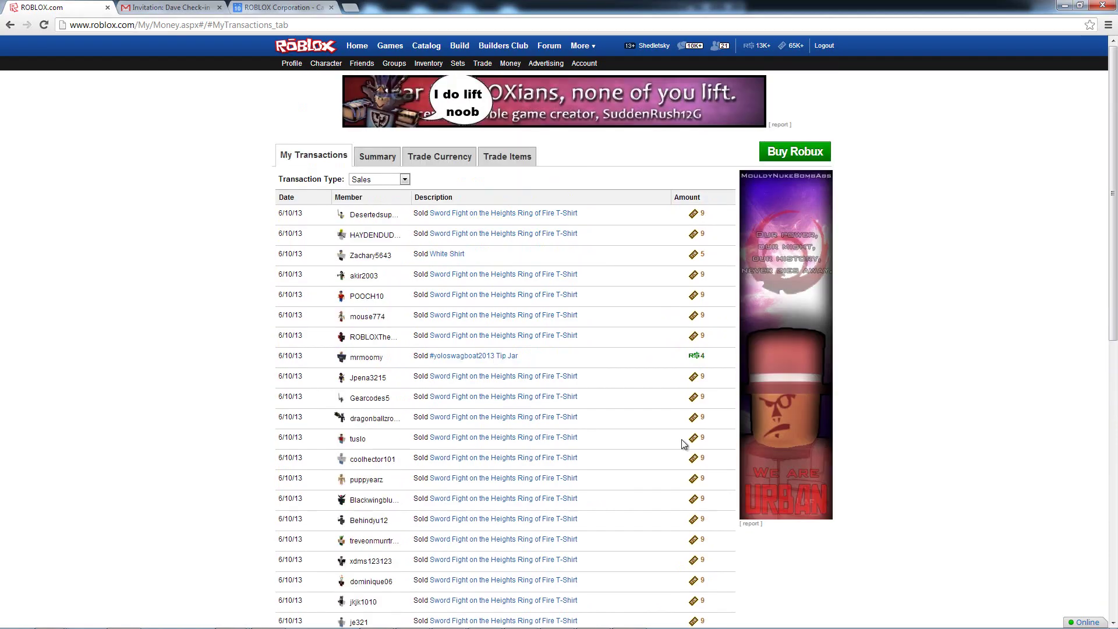